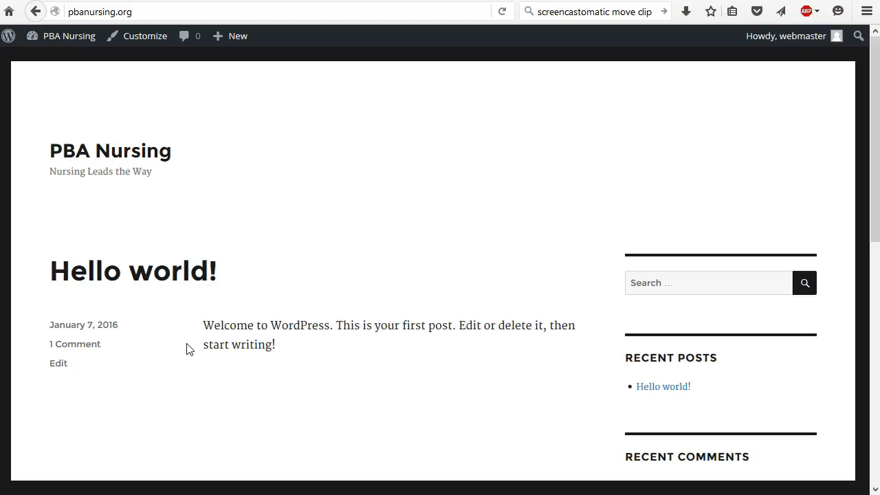
Create a new page on the site and title it "About Me"
click(105, 377)
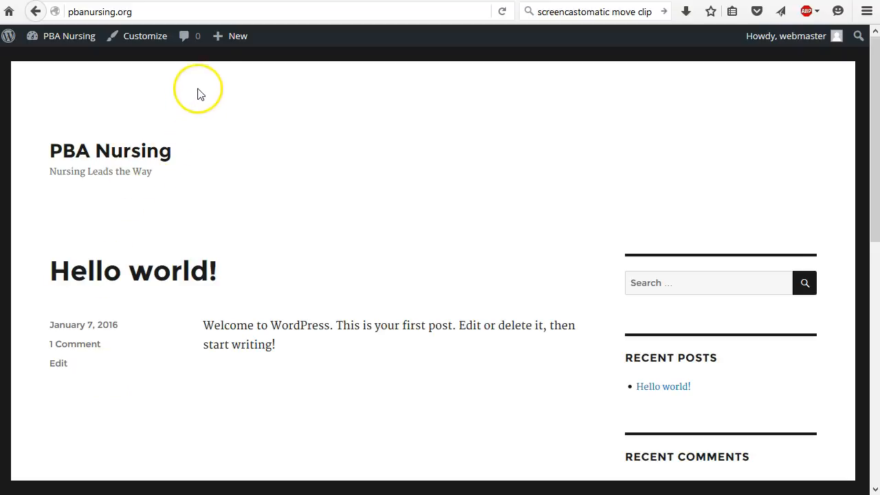
mouse_move(230, 40)
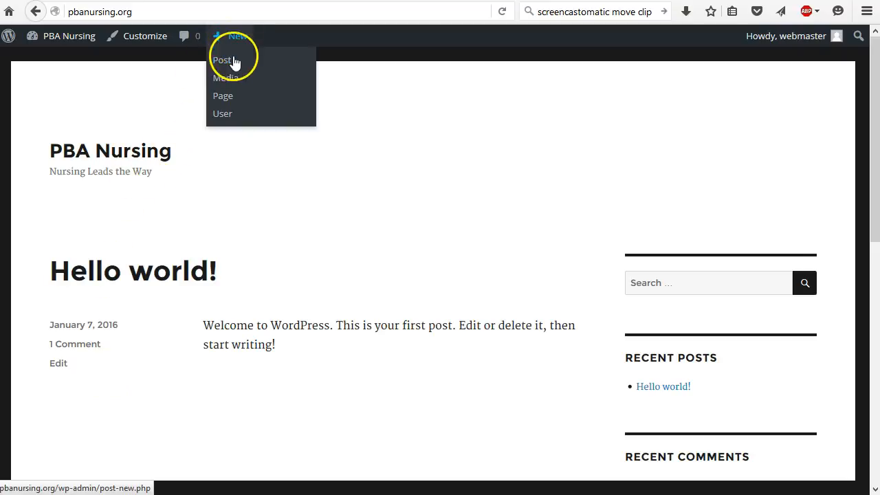
click(227, 98)
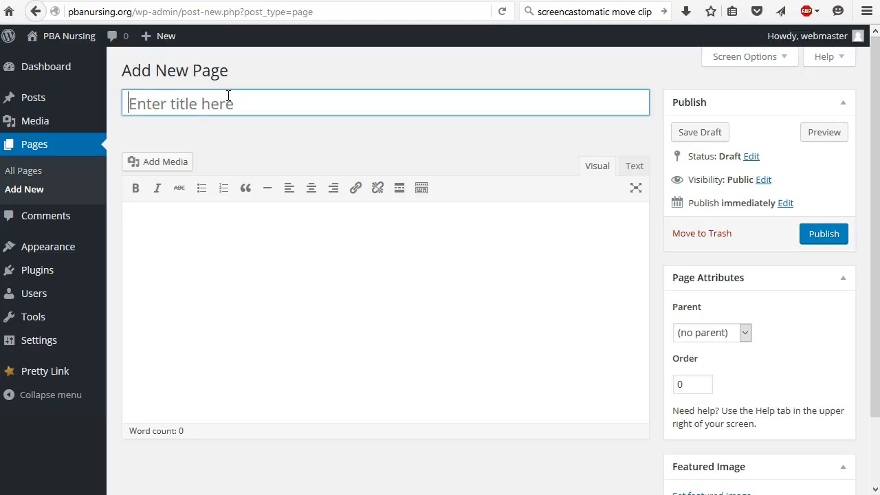
text(About Me)
key(Tab)
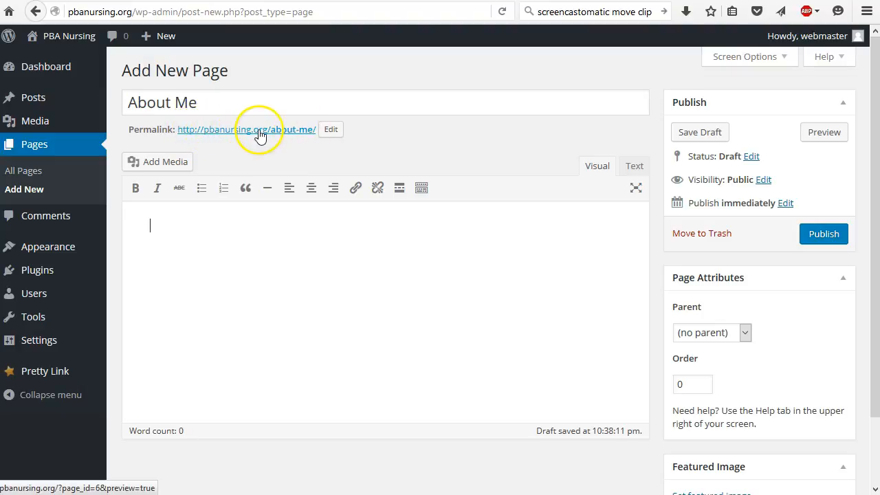
click(332, 131)
click(316, 130)
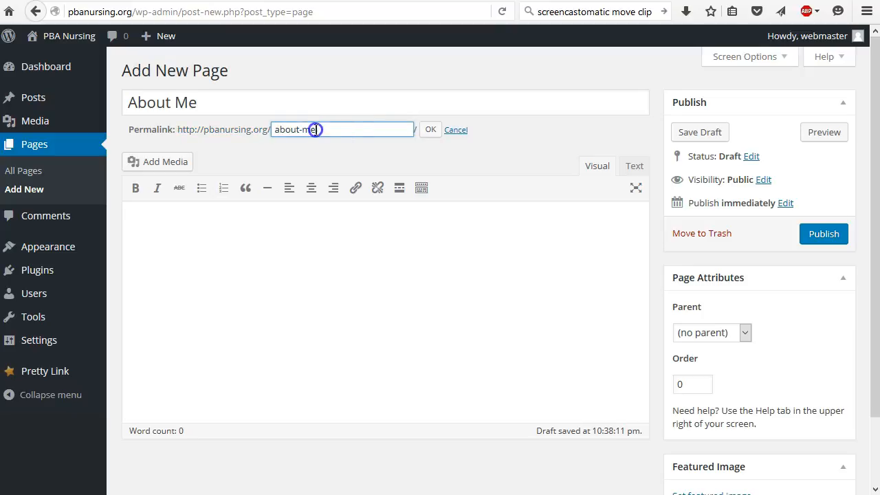
key(BackSpace)
key(BackSpace)
key(BackSpace)
key(Escape)
click(255, 237)
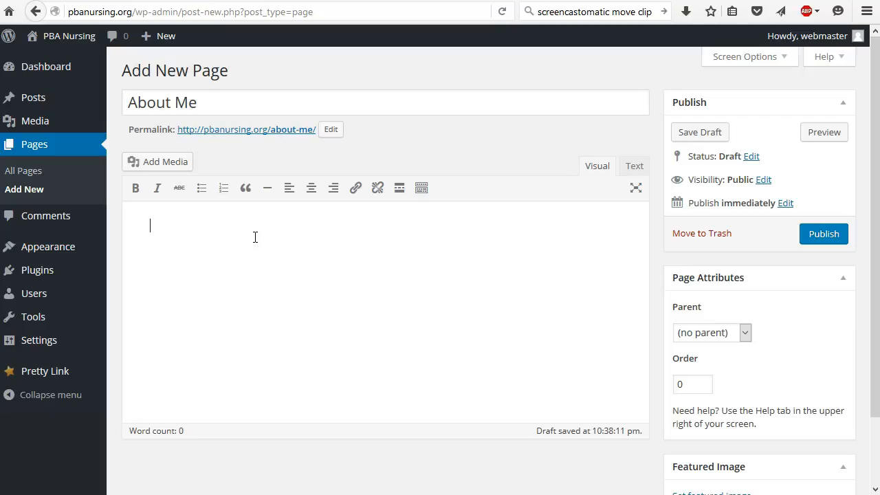
Switch the page editor to Text mode and return it to Visual mode
click(594, 171)
click(630, 171)
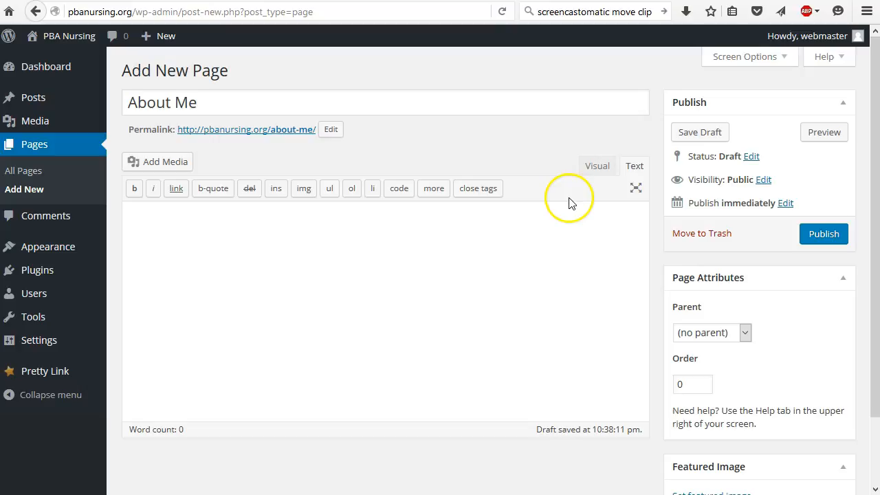
click(593, 169)
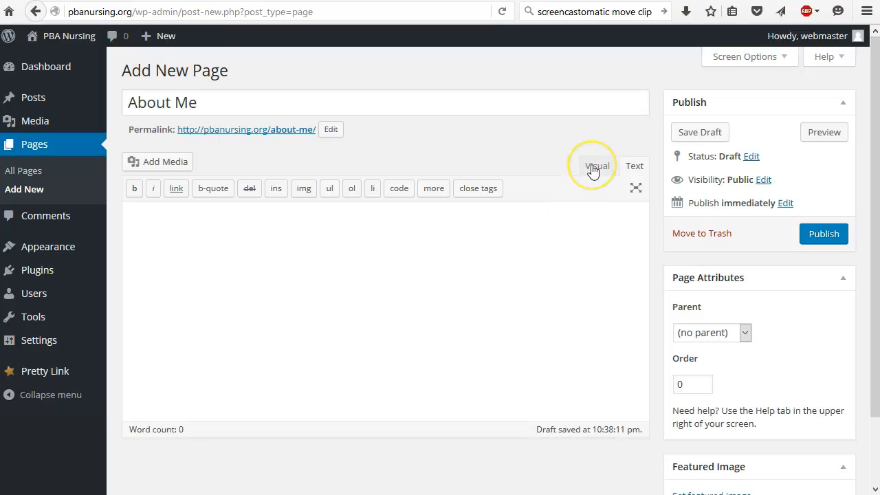
click(593, 169)
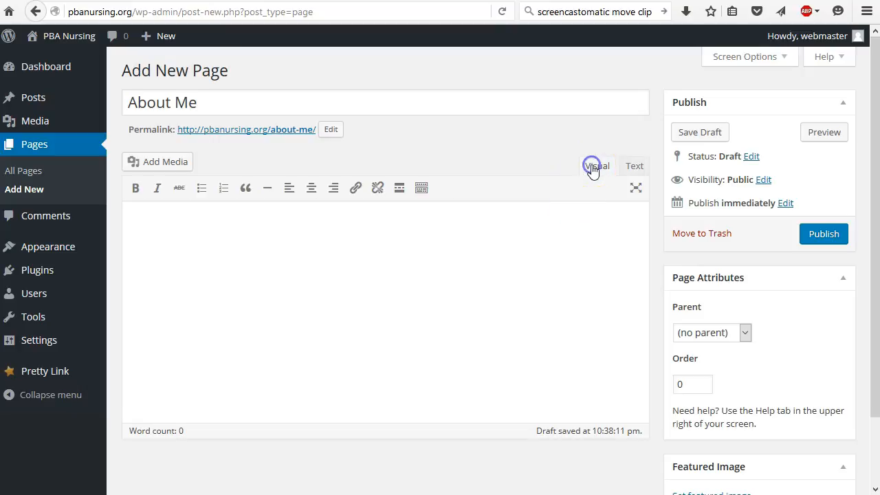
Show the editor's additional row of formatting tools for the page body
click(458, 238)
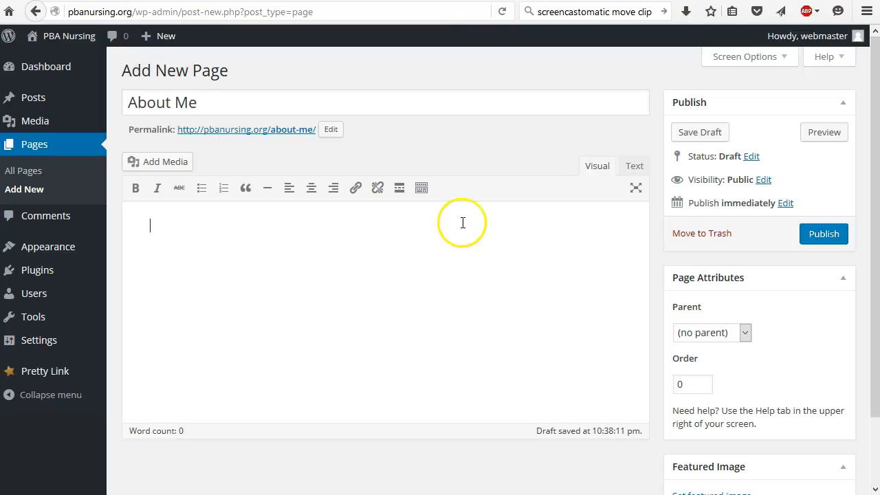
click(425, 194)
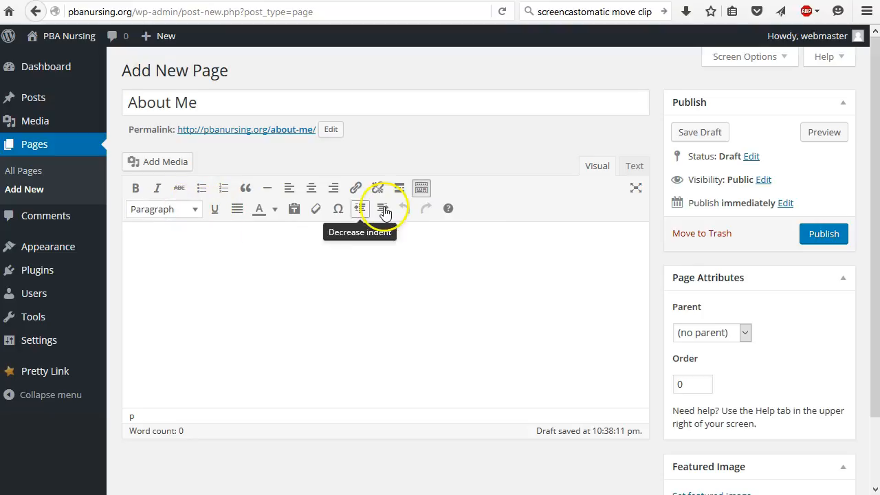
click(293, 210)
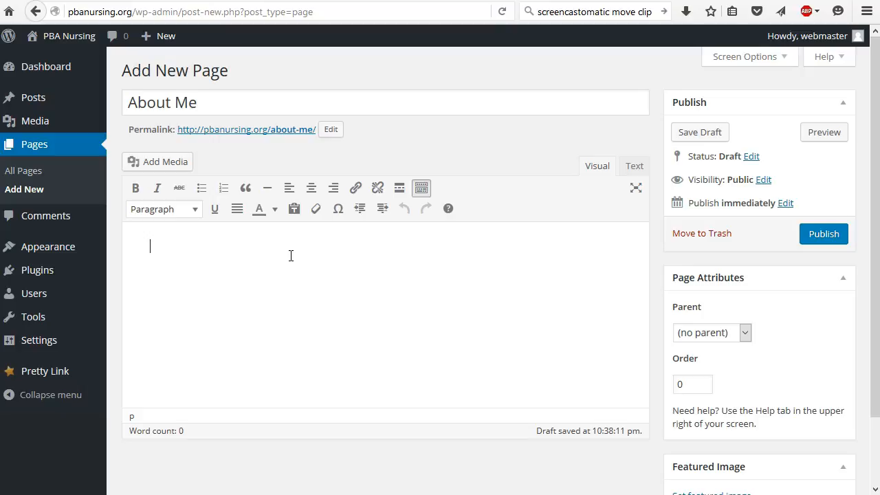
Format the line "What you can expect" in the page body as Heading 2
click(158, 371)
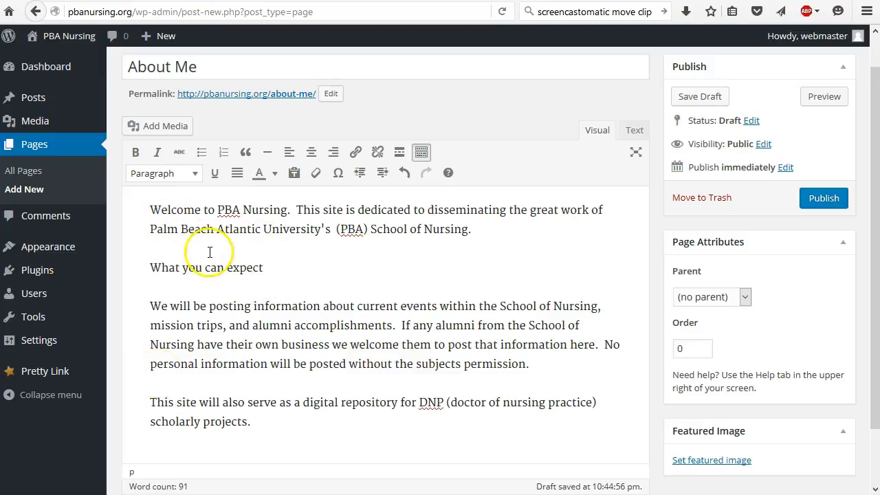
drag(264, 268, 142, 264)
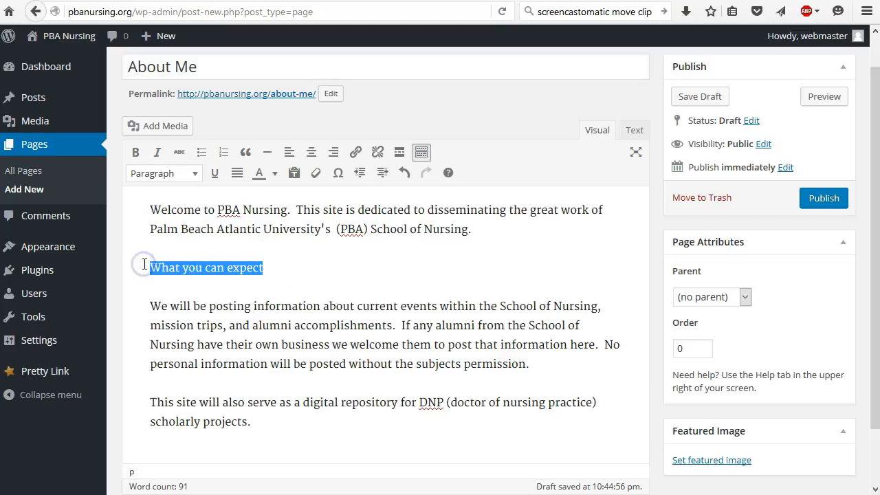
click(192, 177)
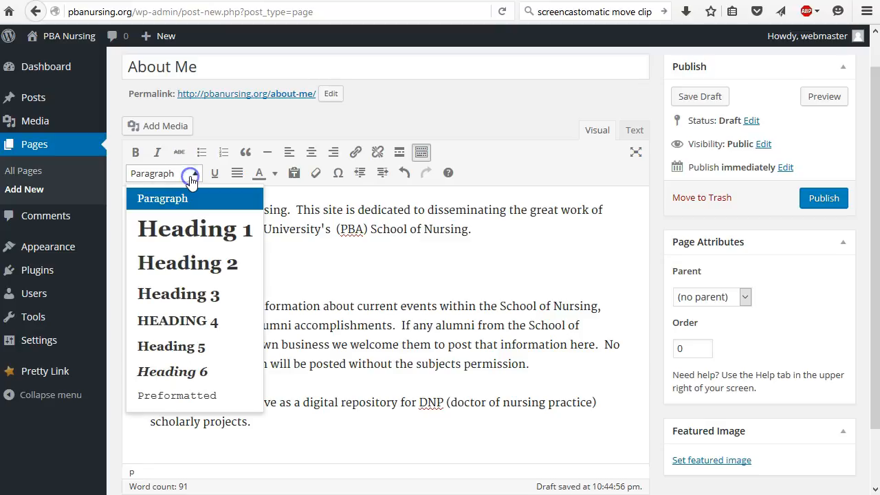
click(174, 276)
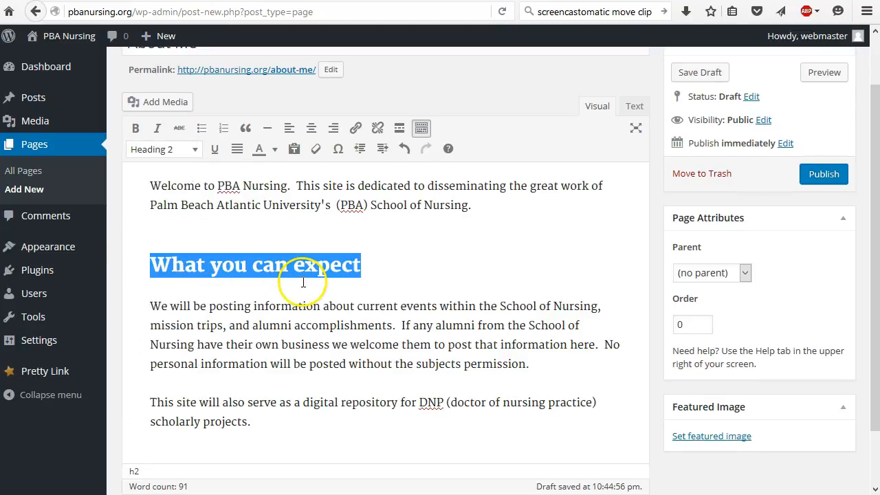
click(282, 240)
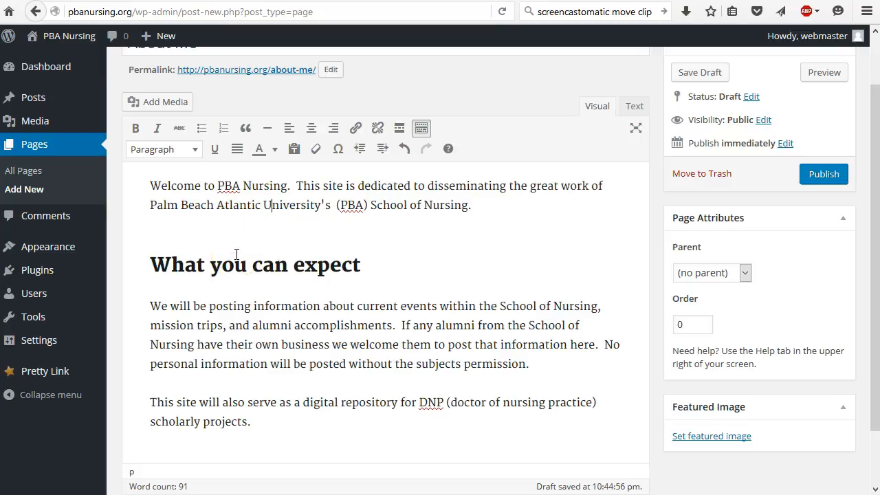
scroll(229, 238, up, 2)
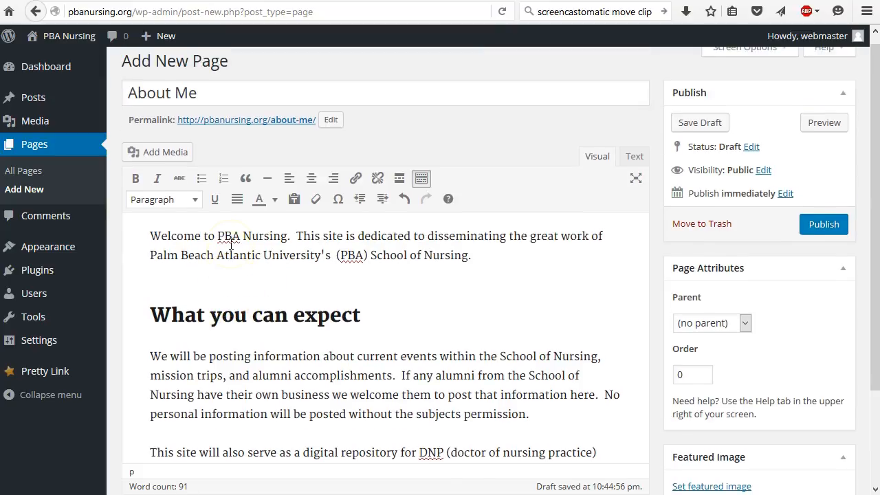
click(134, 106)
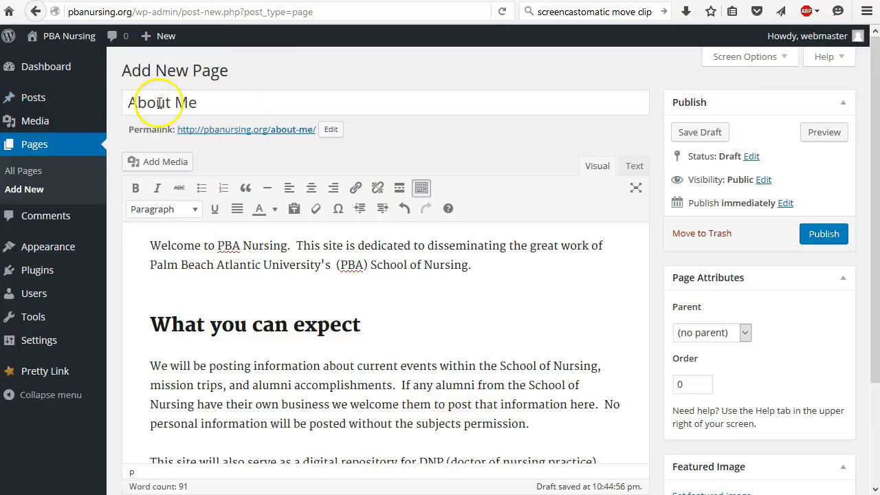
drag(128, 101, 210, 101)
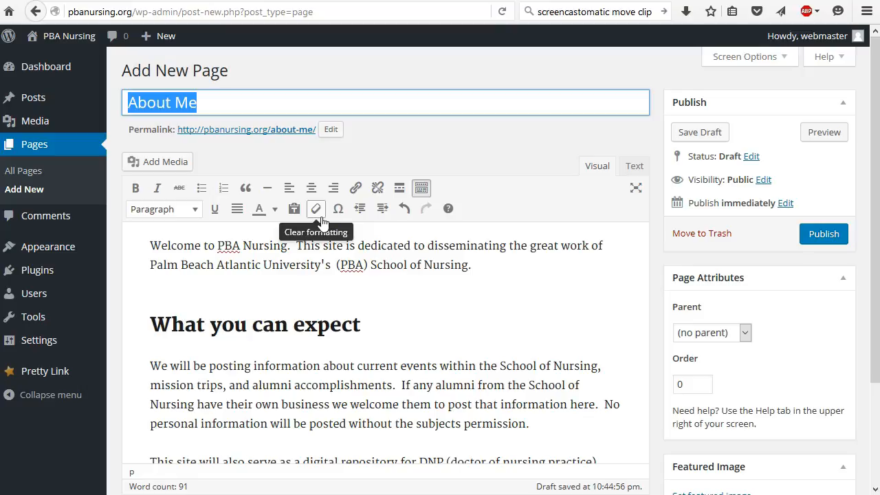
click(185, 210)
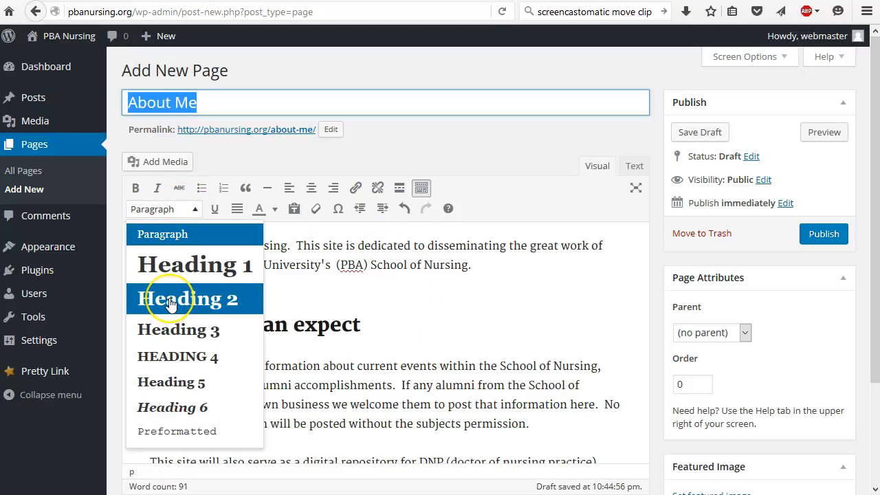
click(240, 275)
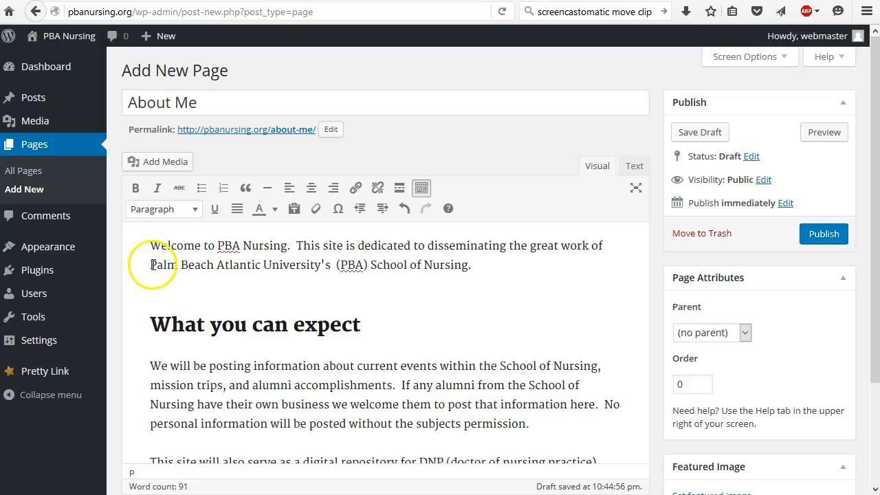
drag(320, 265, 144, 265)
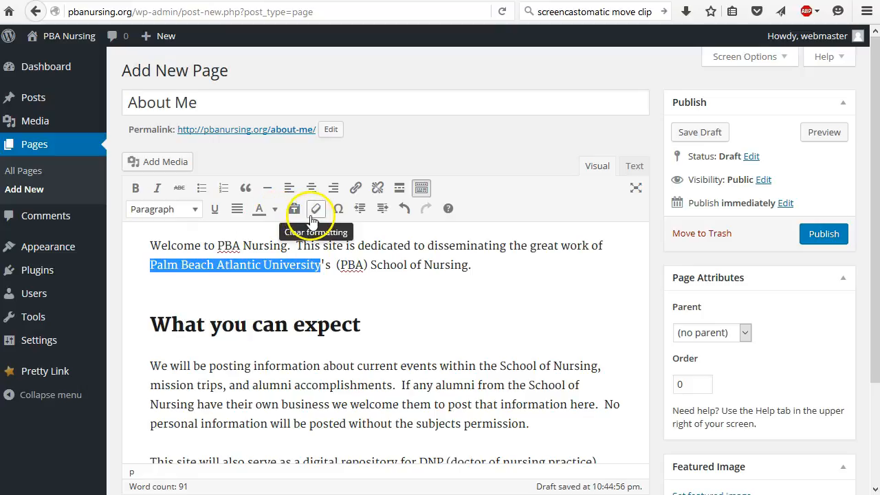
click(355, 188)
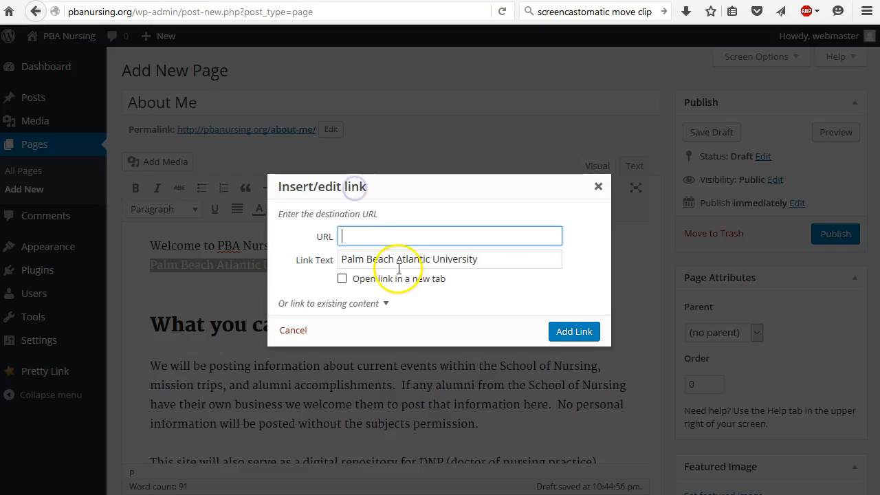
text(http://www.pba.edu)
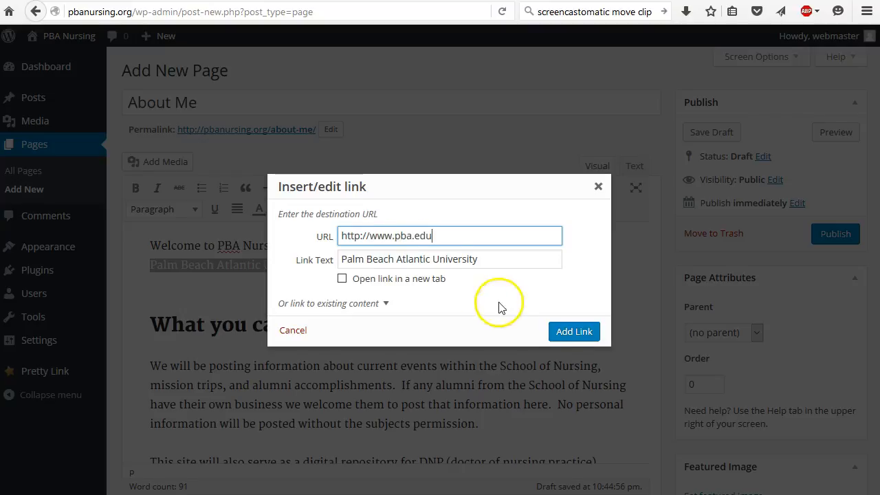
click(577, 331)
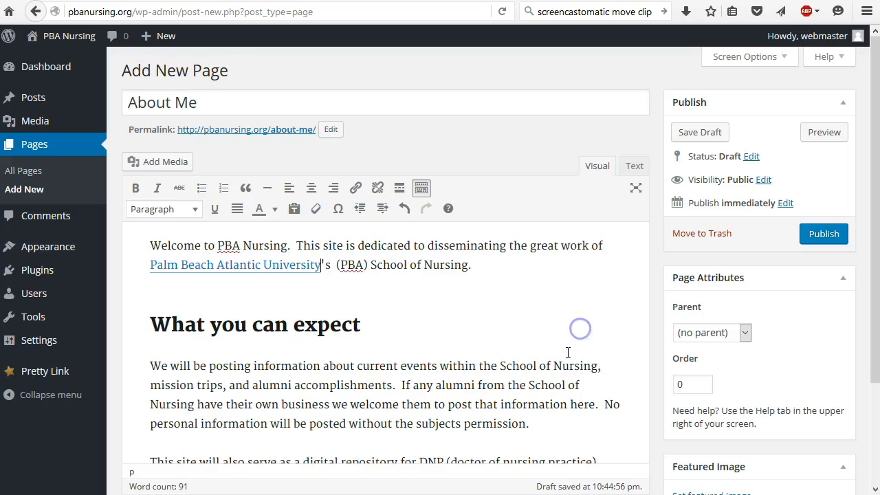
Turn the words "School of Nursing" in the welcome paragraph into a link
click(369, 265)
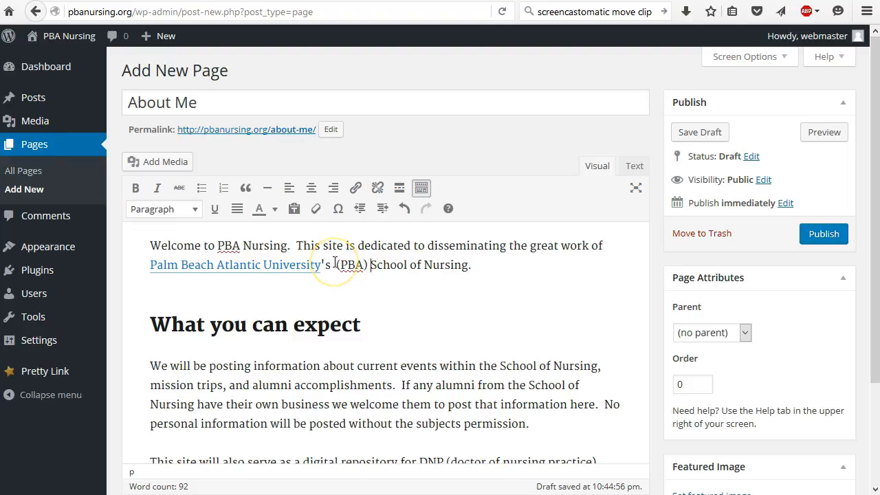
key(ctrl+shift+Right)
key(ctrl+shift+Right)
key(ctrl+shift+Right)
key(ctrl+shift+Right)
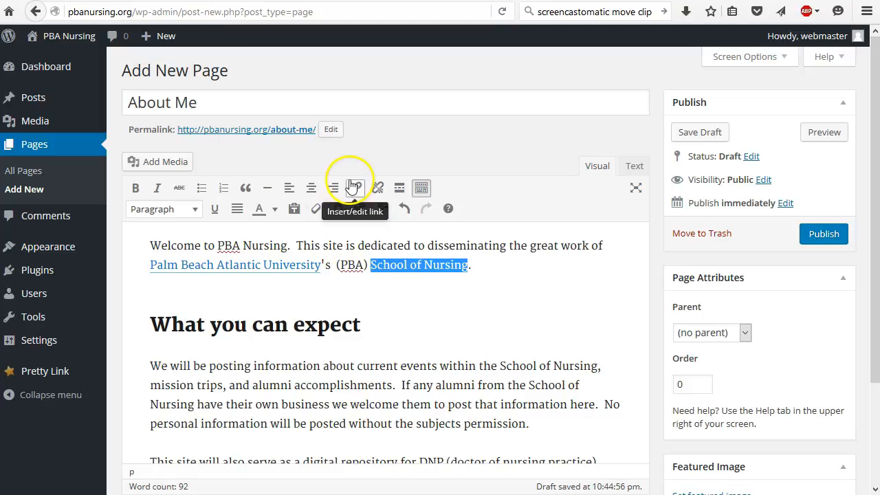
click(254, 290)
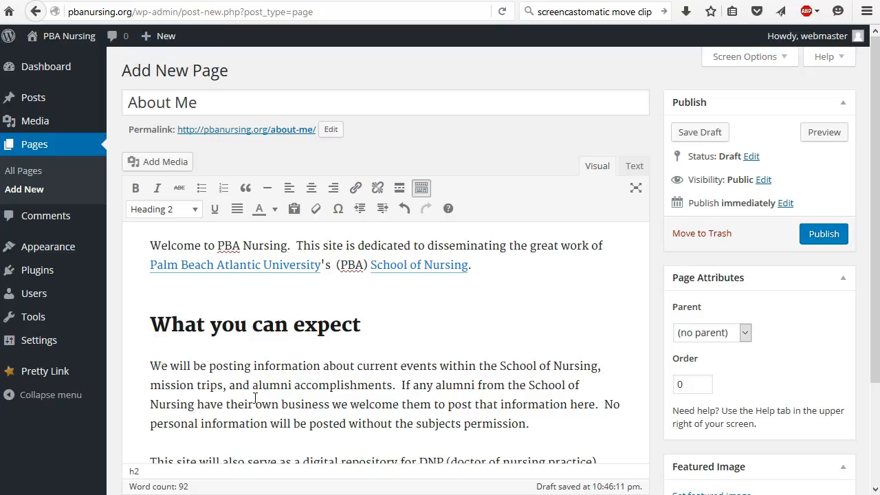
scroll(295, 343, down, 2)
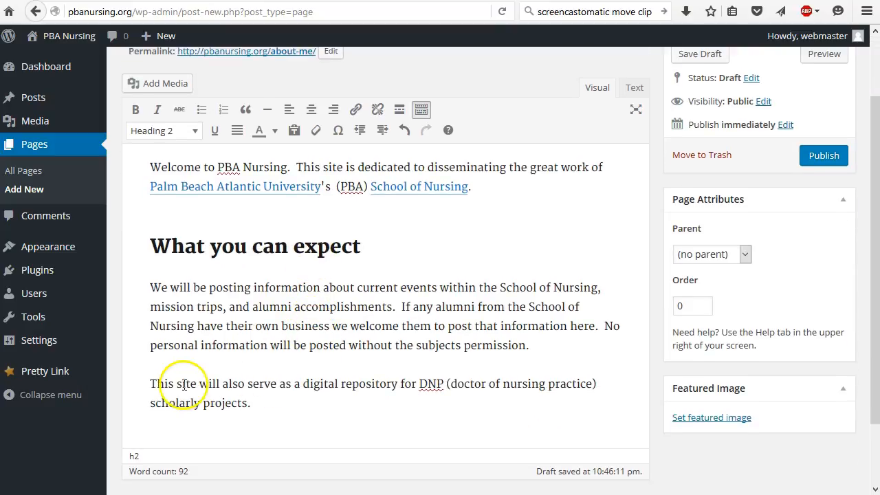
drag(150, 383, 571, 383)
click(410, 399)
click(159, 400)
drag(158, 401, 247, 403)
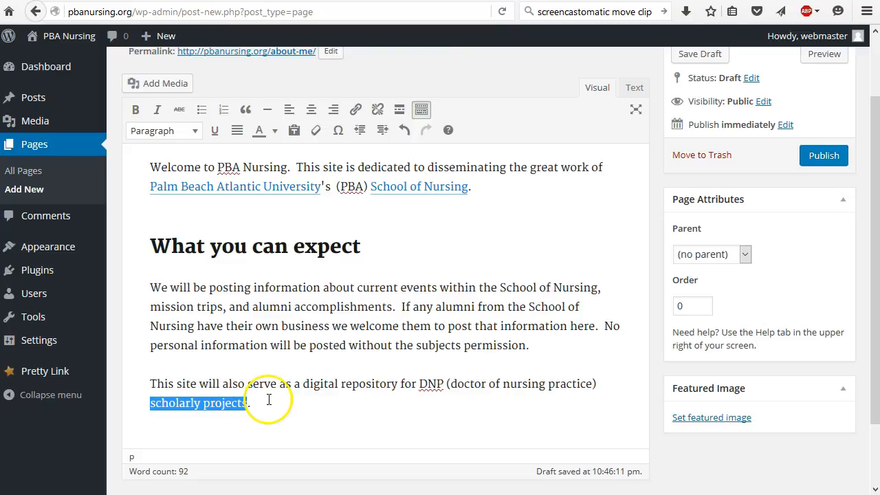
Preview the About Me page and review its title, links, heading and body text
scroll(335, 325, up, 2)
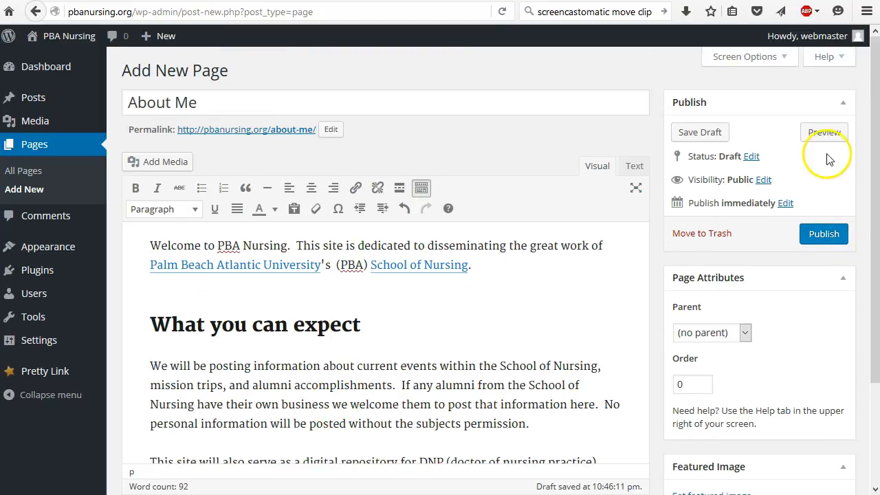
click(824, 132)
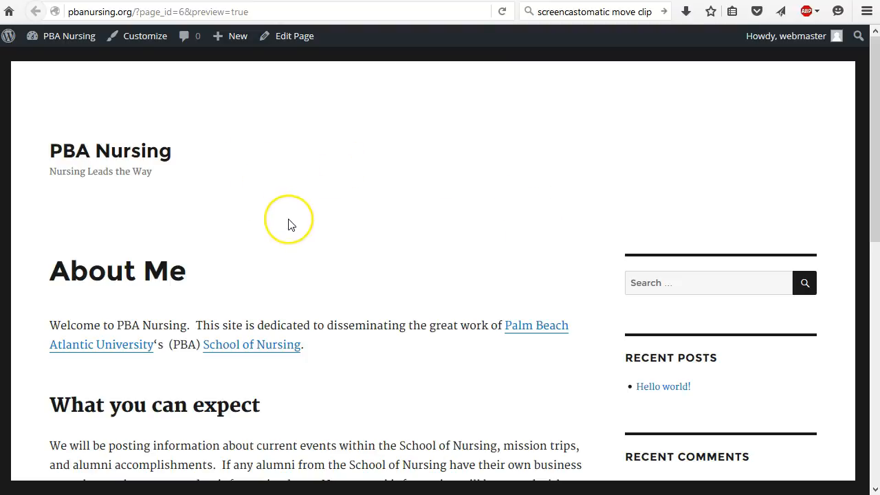
scroll(289, 224, down, 1)
scroll(288, 225, down, 3)
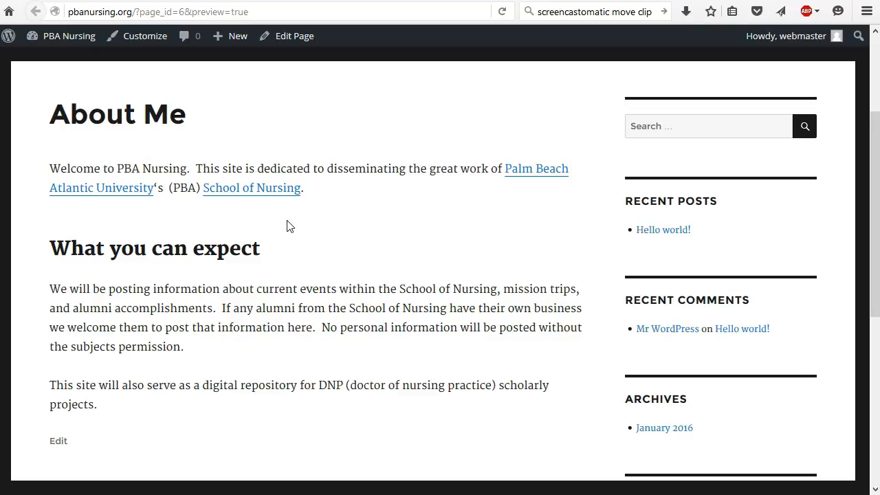
click(186, 269)
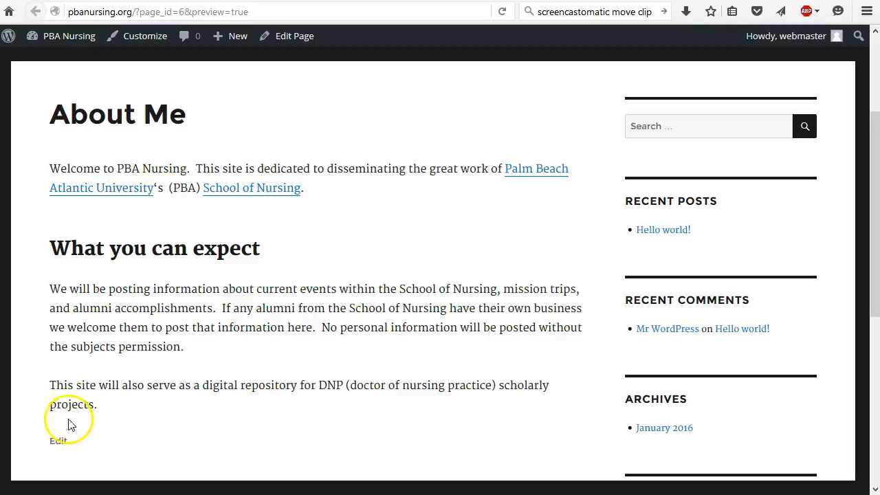
Extend the Palm Beach Atlantic University link in the welcome paragraph to include the possessive 's, and preview the corrected page
click(57, 439)
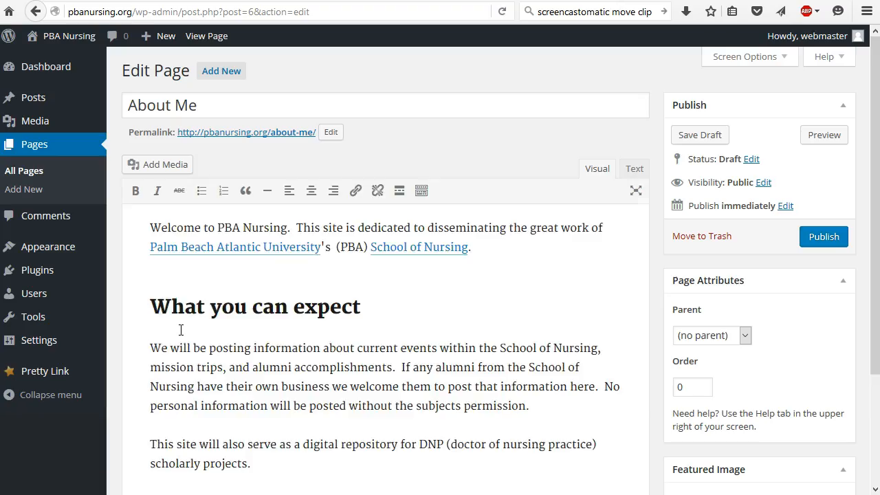
click(325, 246)
key(BackSpace)
text(')
key(Delete)
text(s)
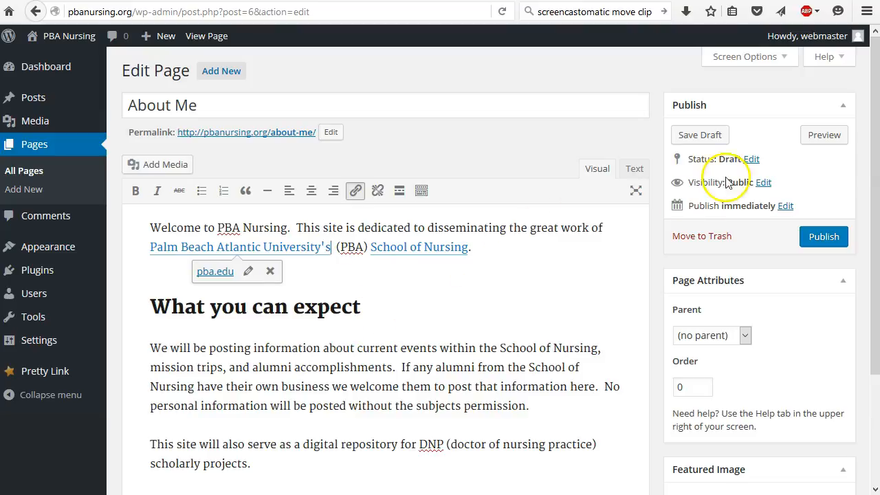
click(827, 137)
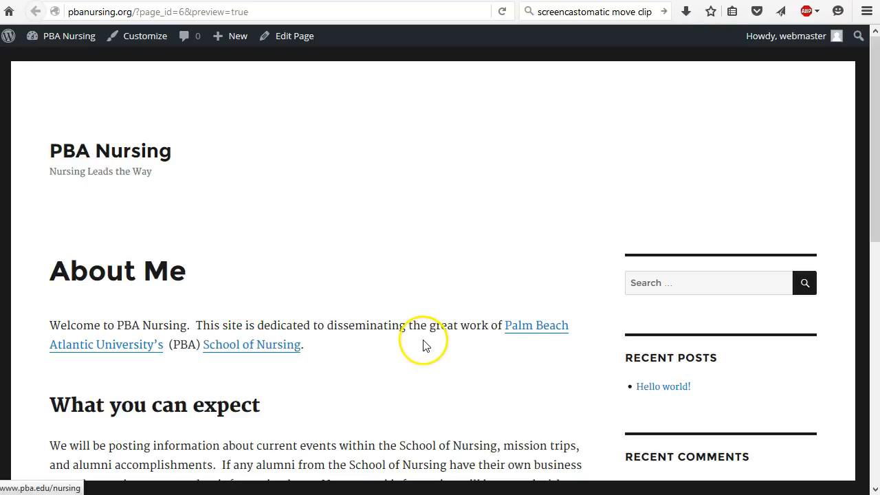
scroll(371, 253, down, 4)
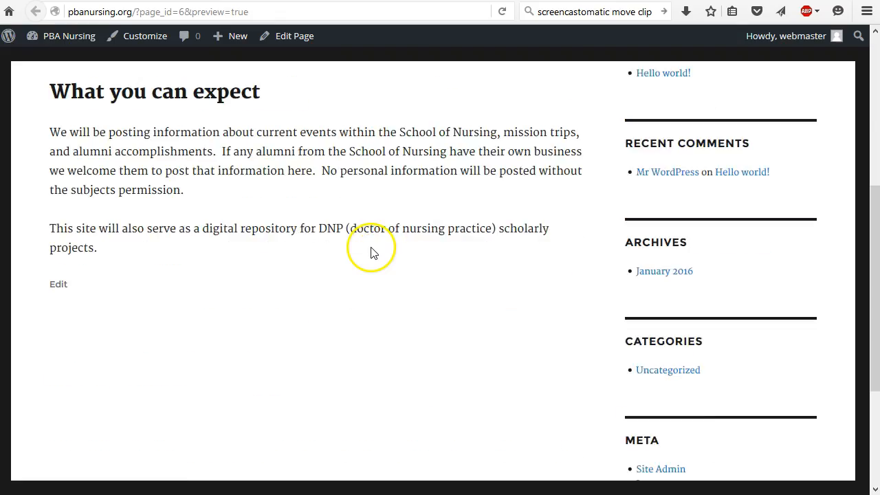
Return to editing the About Me page and publish it
click(59, 285)
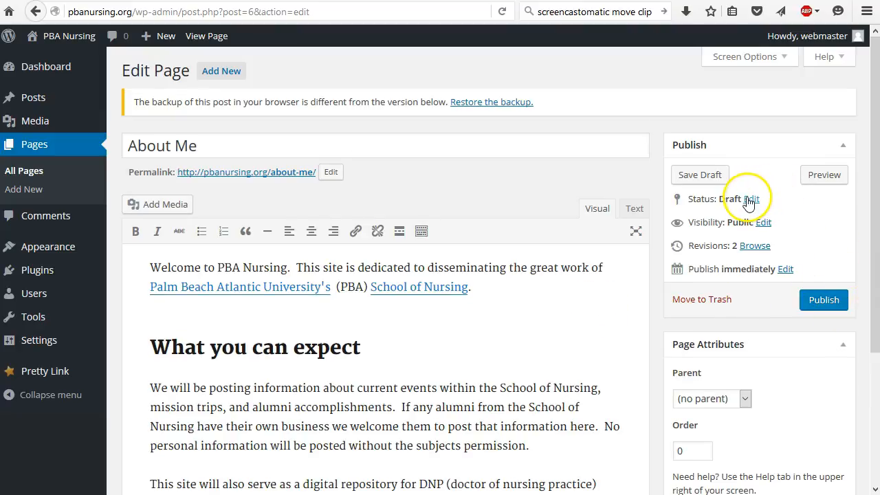
click(783, 270)
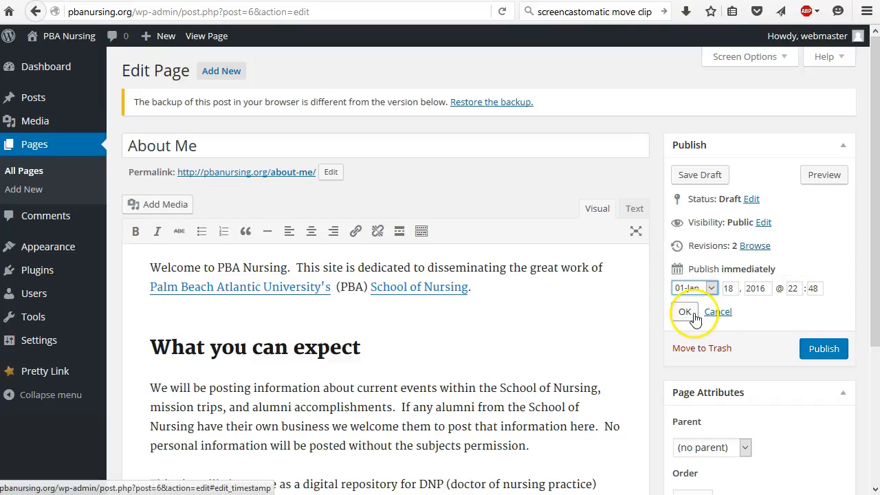
click(819, 353)
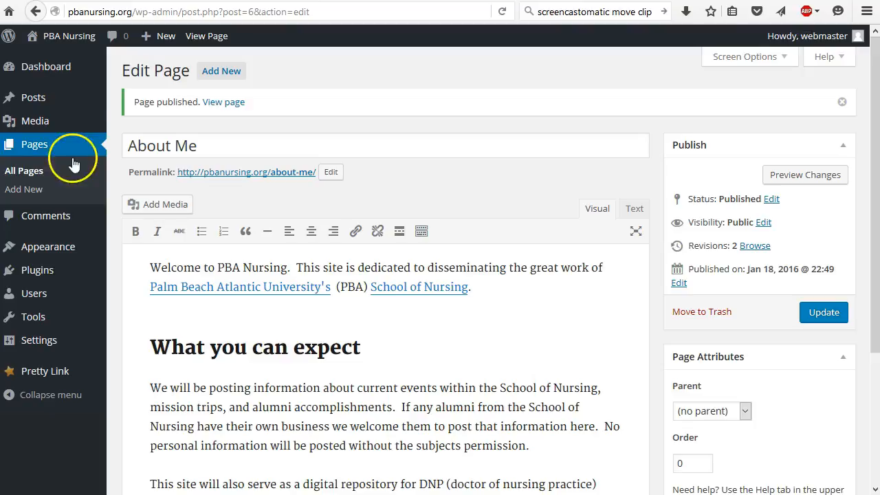
Visit the site's home page and look for a link to the published About Me page
click(69, 38)
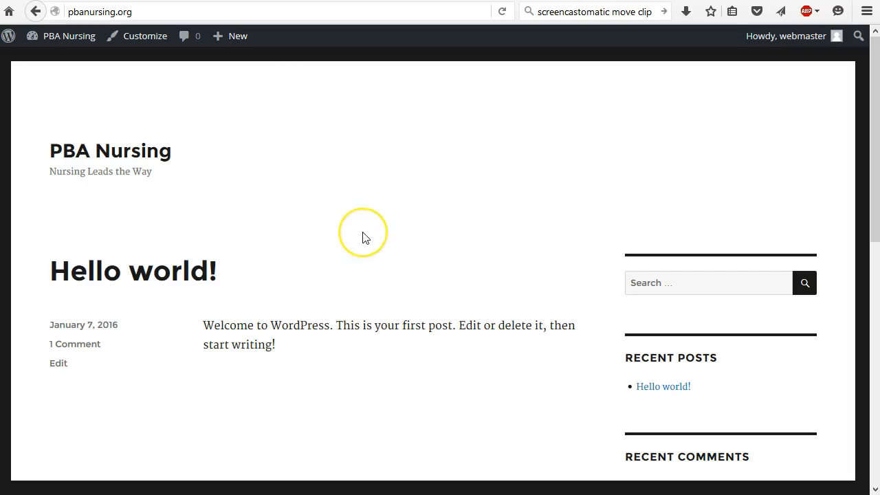
scroll(365, 238, down, 4)
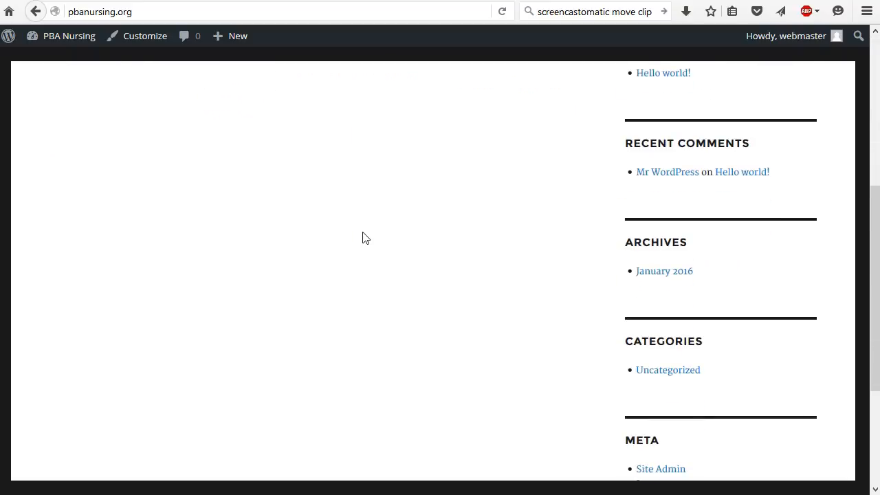
scroll(365, 238, up, 5)
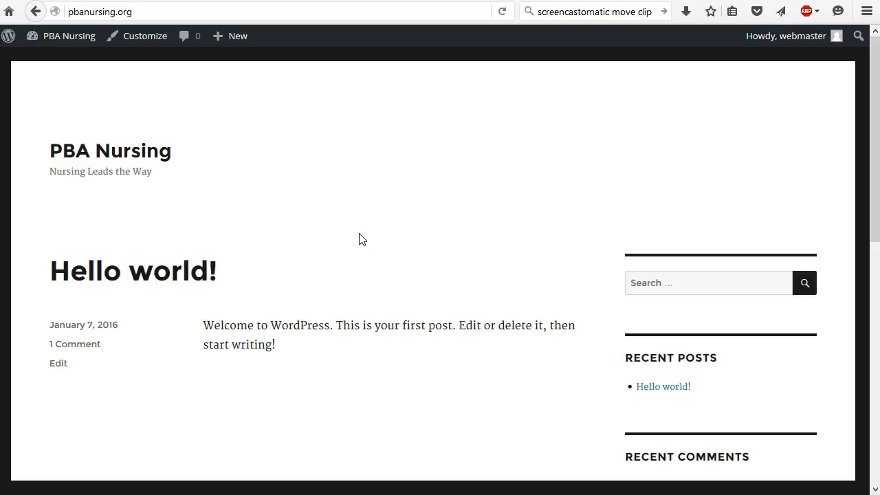
Create a navigation menu named Main, assign it to the Primary Menu theme location and save it
mouse_move(56, 46)
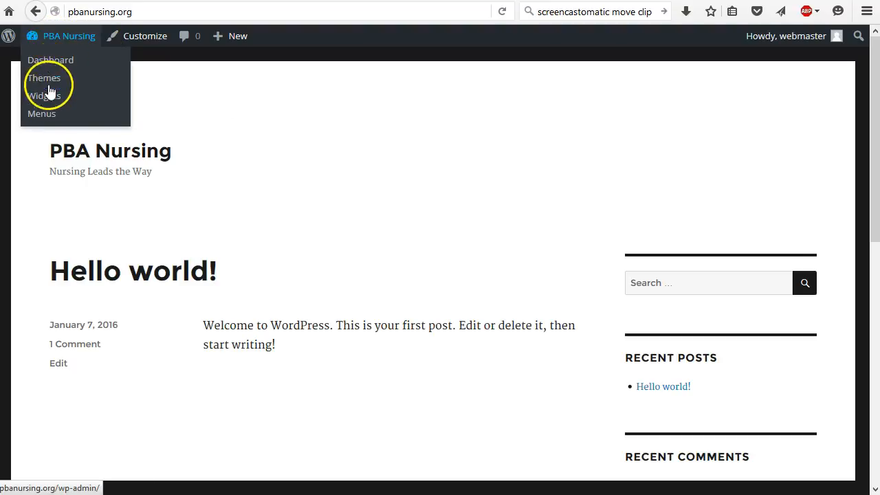
click(52, 120)
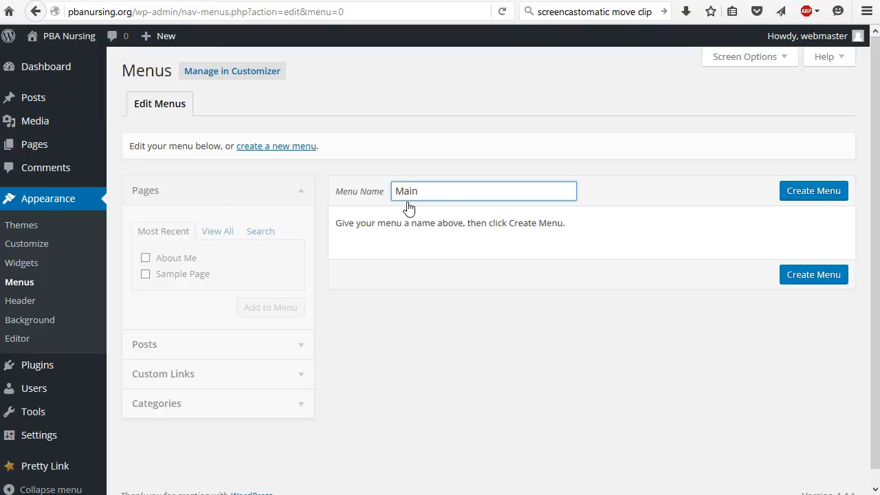
click(821, 198)
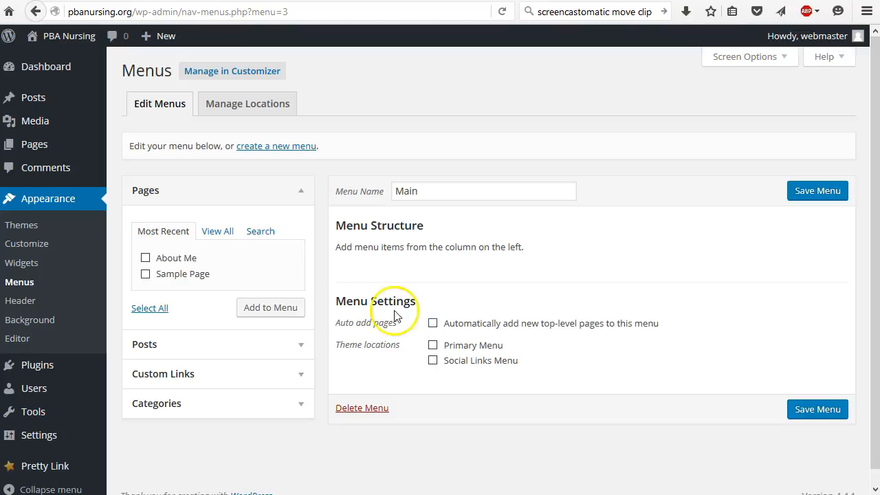
click(144, 259)
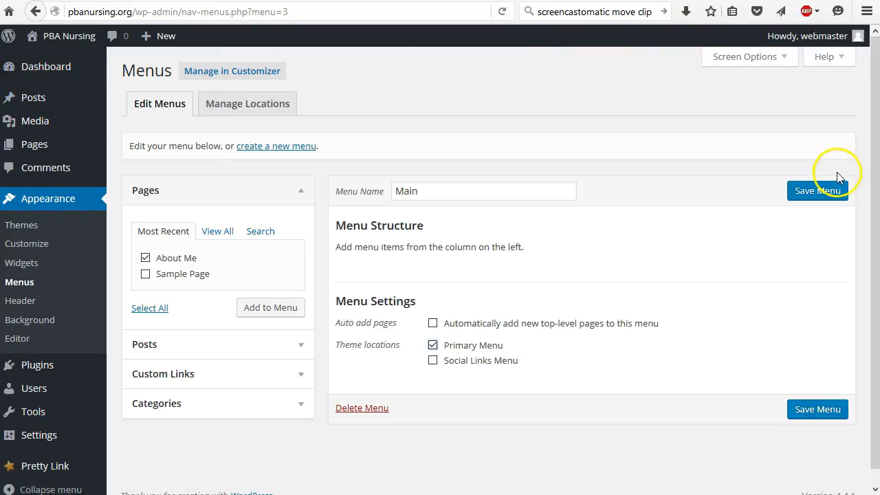
click(809, 196)
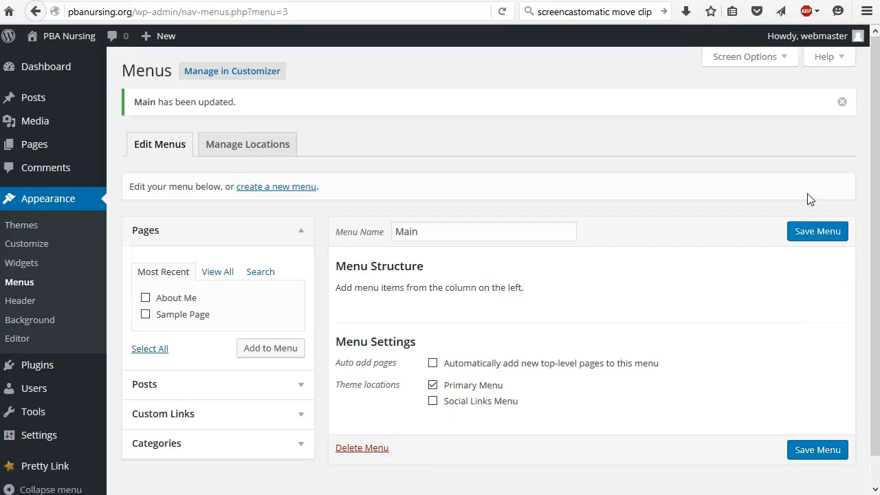
Check the home page for the Main navigation menu
click(51, 37)
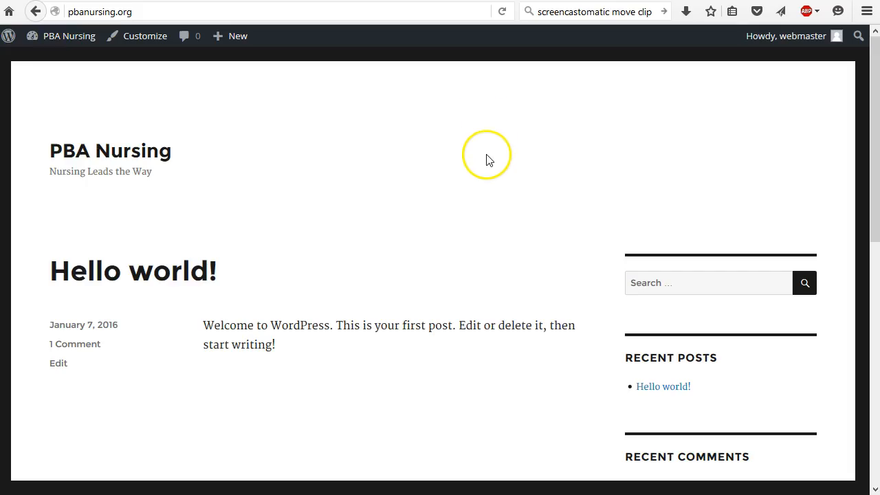
scroll(489, 193, down, 5)
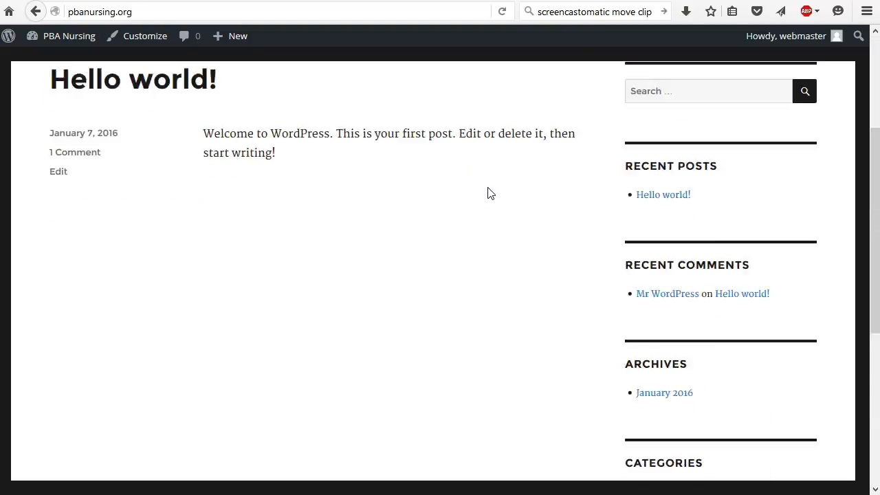
scroll(489, 193, up, 5)
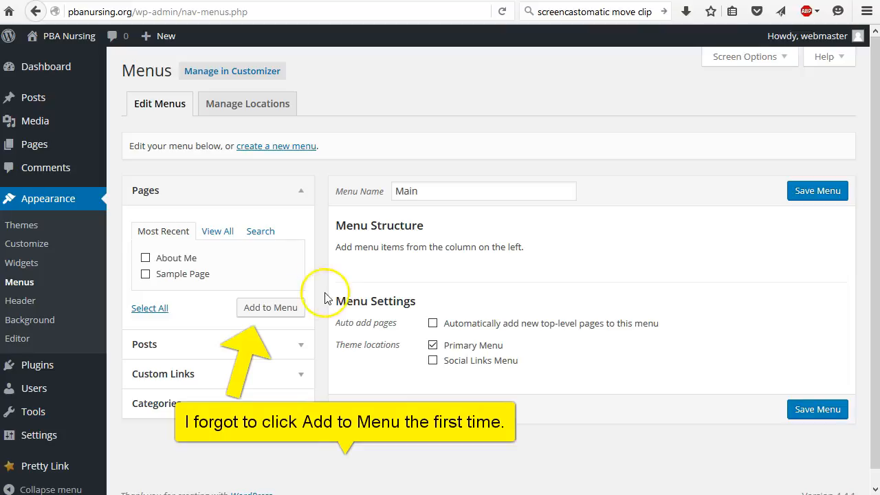
Add the About Me page to the Main menu with the navigation label About, save the menu and view the home page
click(145, 258)
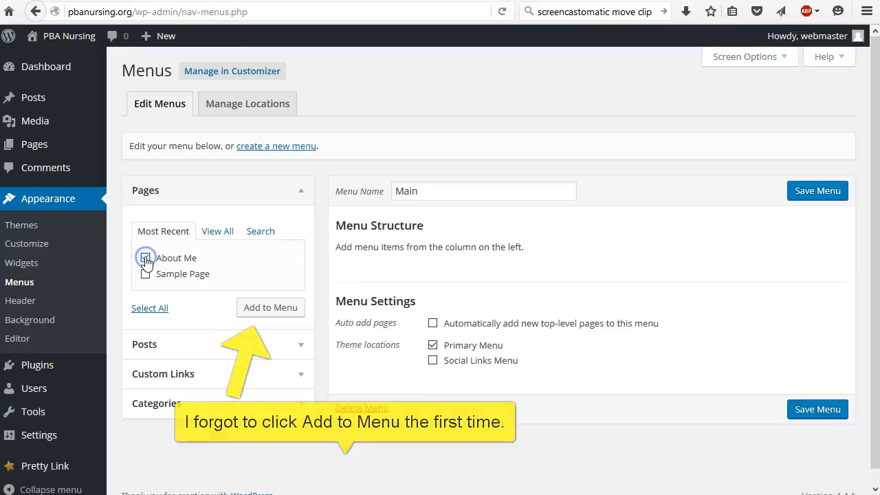
click(251, 309)
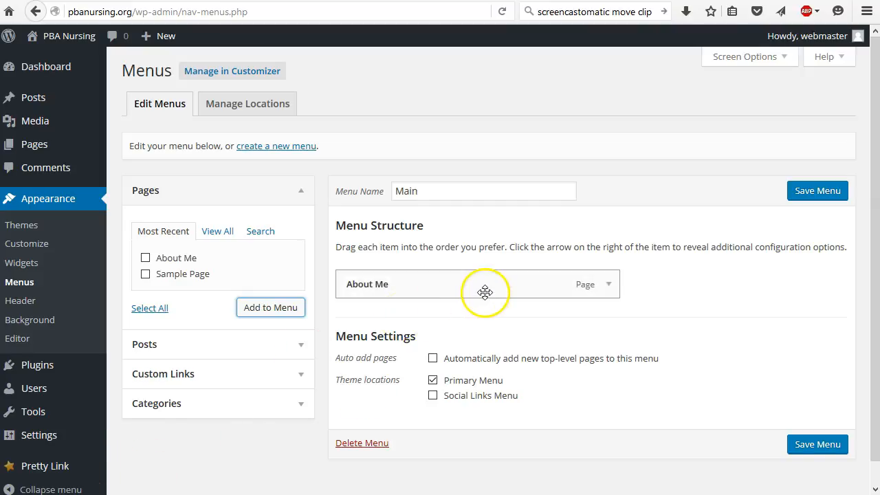
click(609, 285)
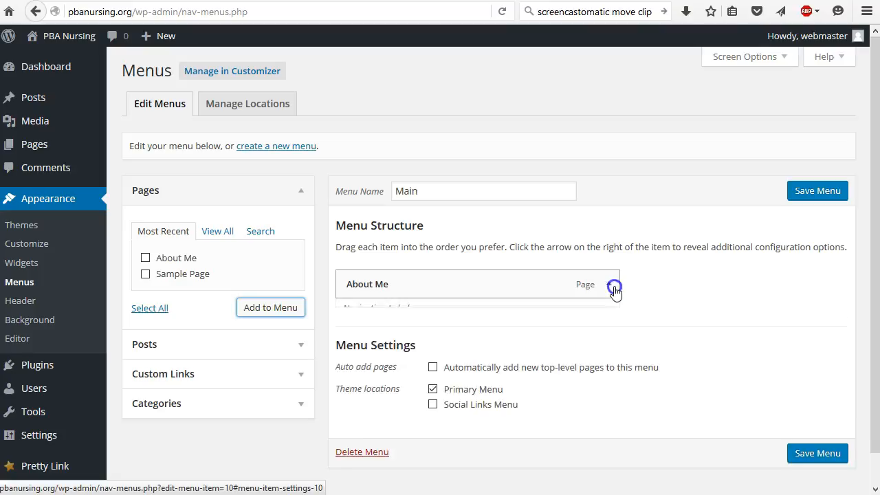
click(423, 332)
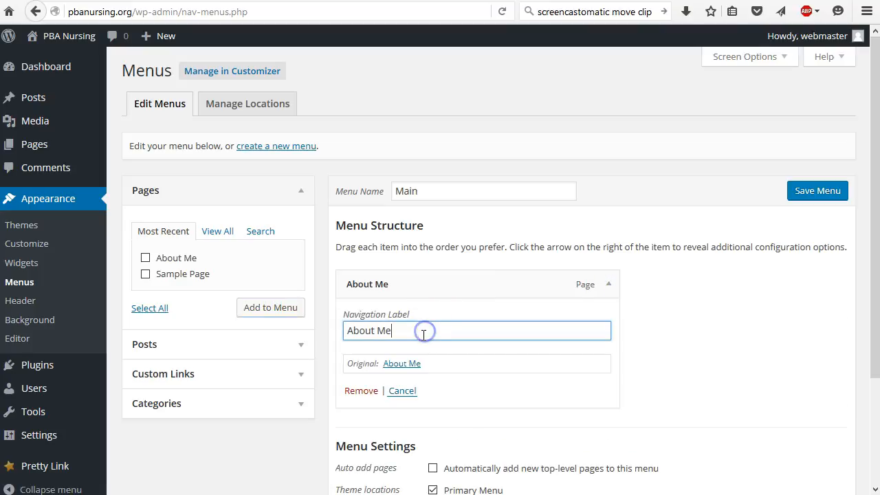
drag(437, 334, 319, 334)
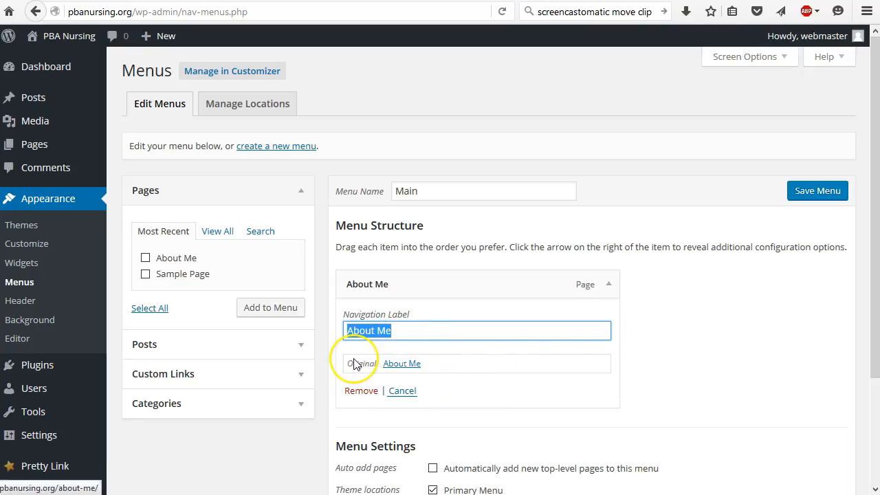
key(End)
key(BackSpace)
key(Tab)
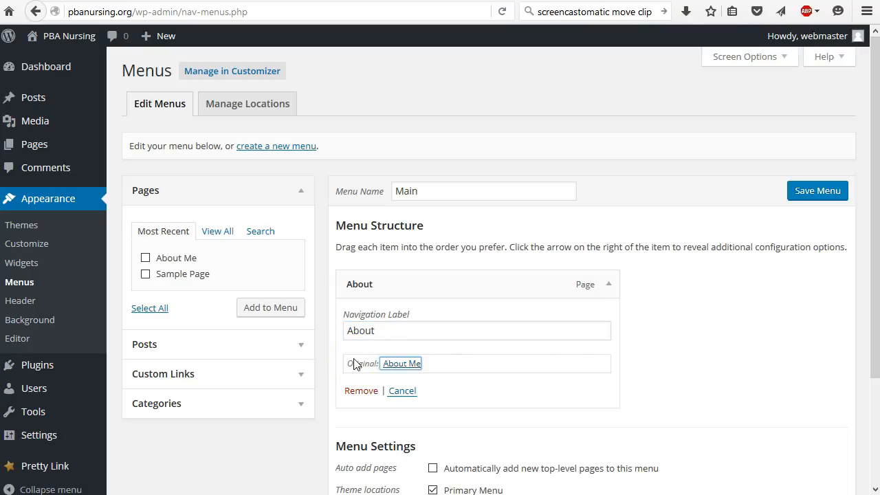
click(796, 200)
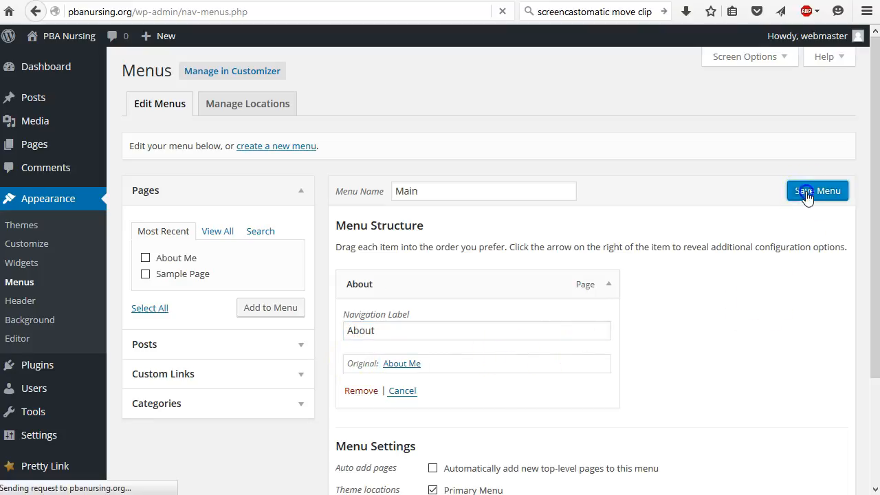
click(415, 323)
click(452, 324)
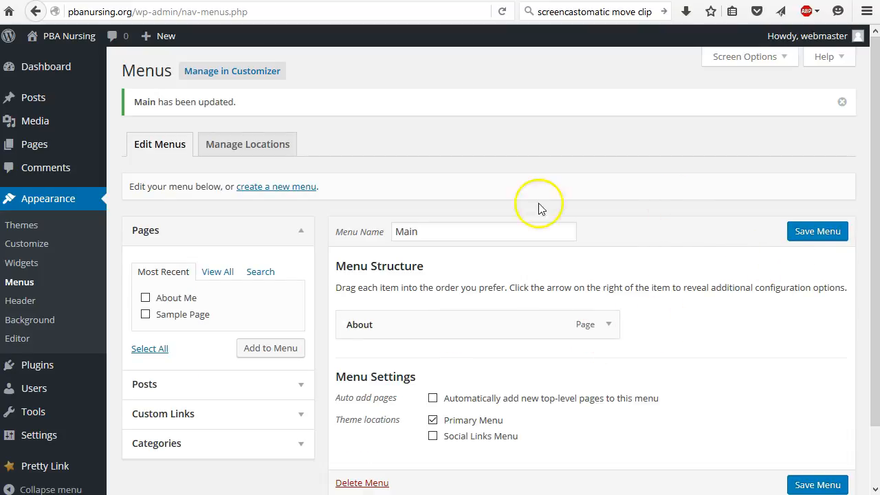
click(73, 48)
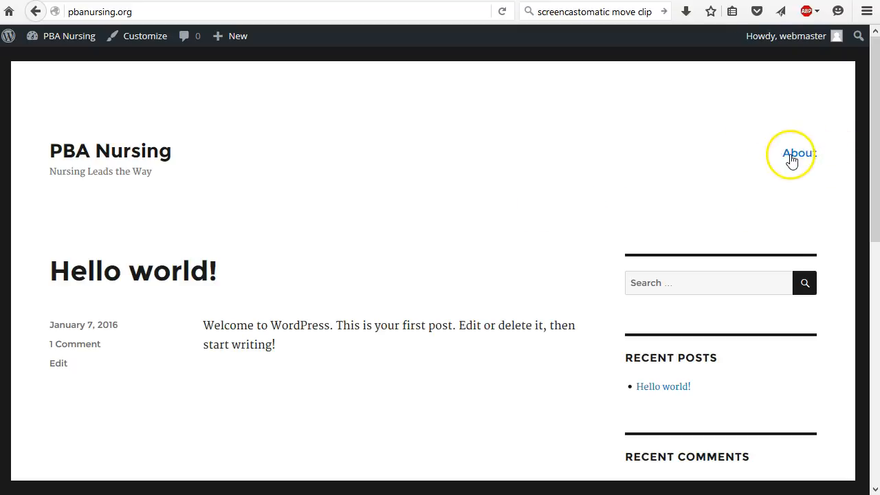
Change the navigation label of the Main menu's About item to "About us" and save the menu
click(61, 37)
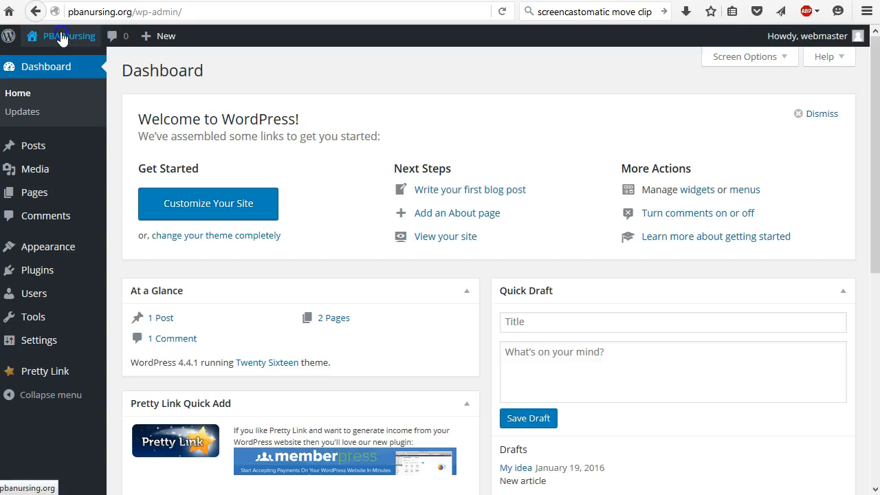
click(61, 38)
mouse_move(58, 42)
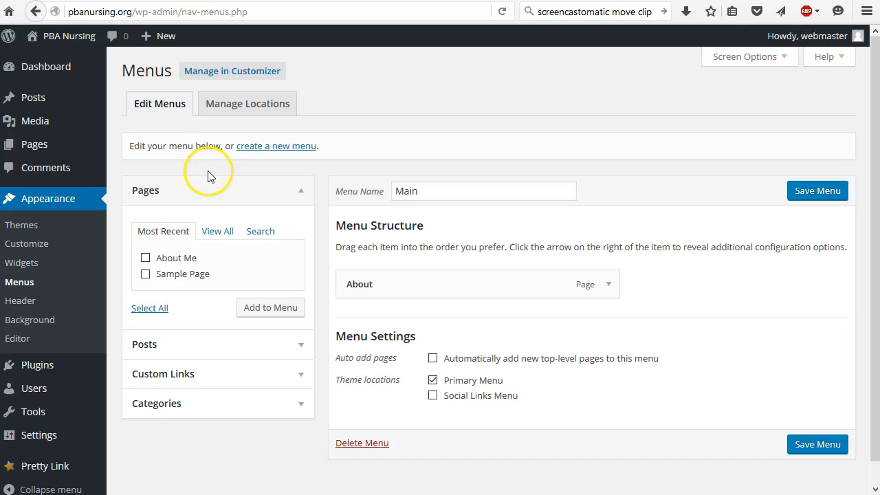
click(617, 285)
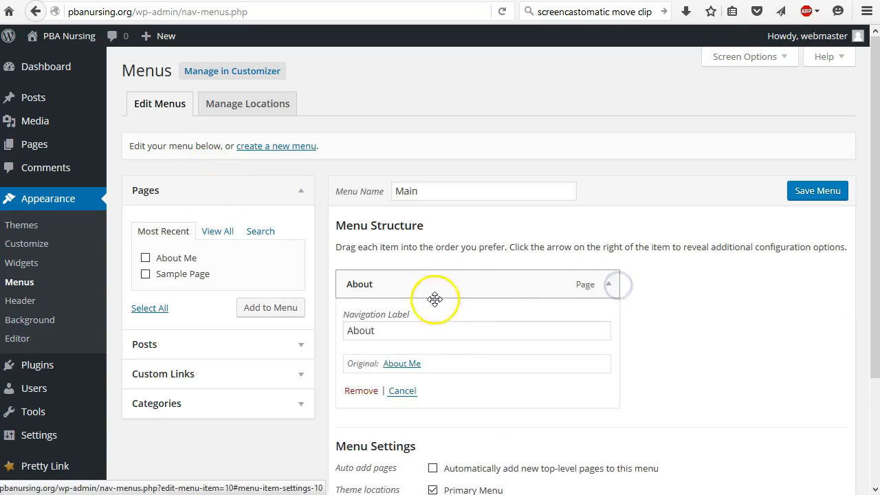
click(432, 333)
text(us)
click(821, 191)
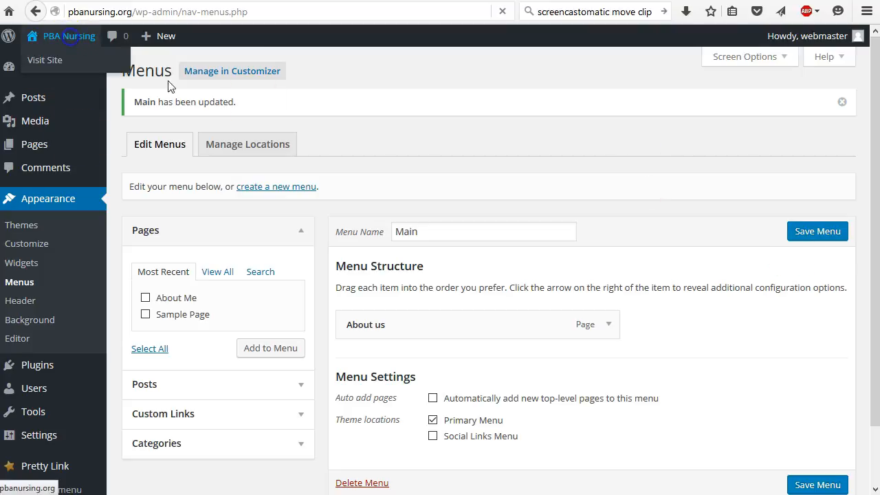
Open the About us link from the home page's navigation and review the page's title and body text
click(51, 60)
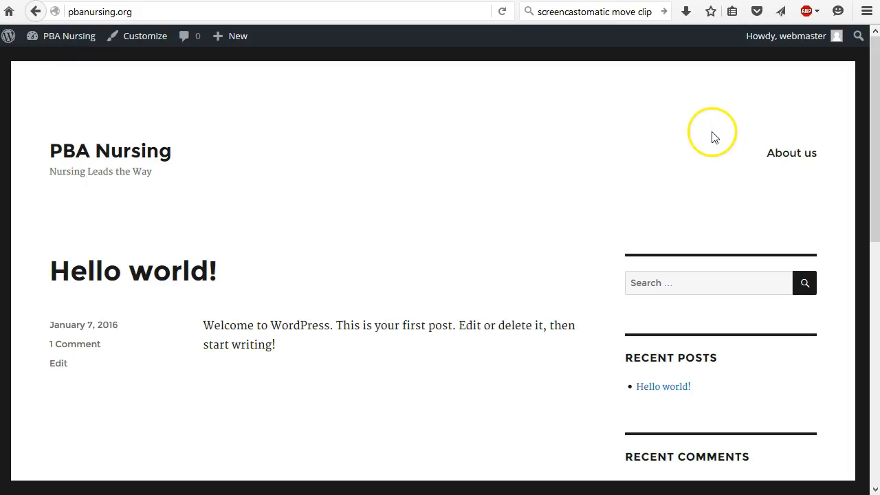
click(788, 159)
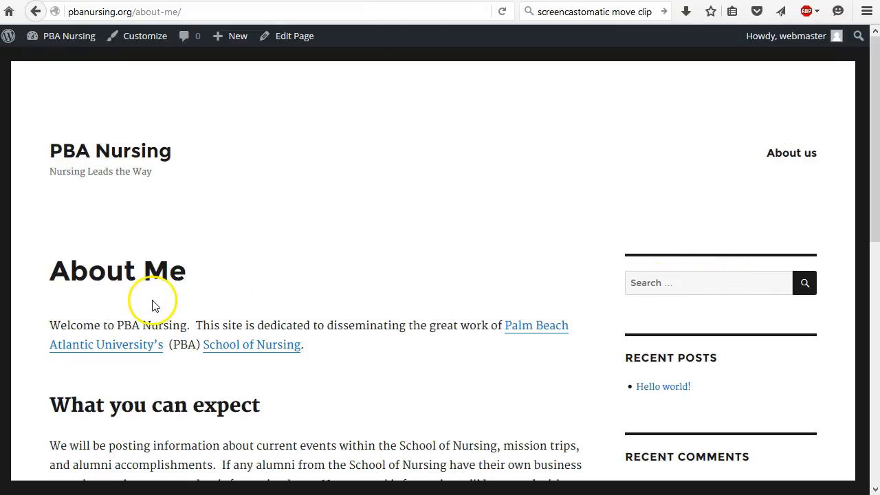
drag(47, 275, 210, 279)
click(212, 278)
scroll(210, 277, down, 10)
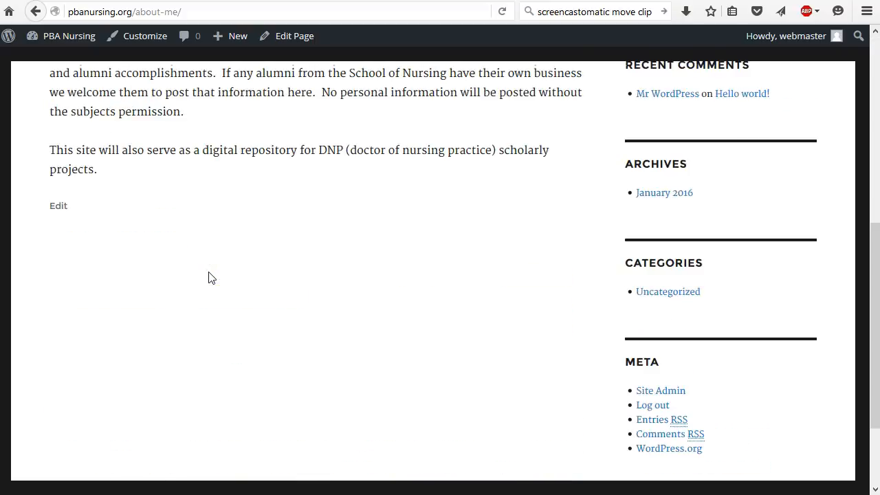
scroll(62, 297, up, 7)
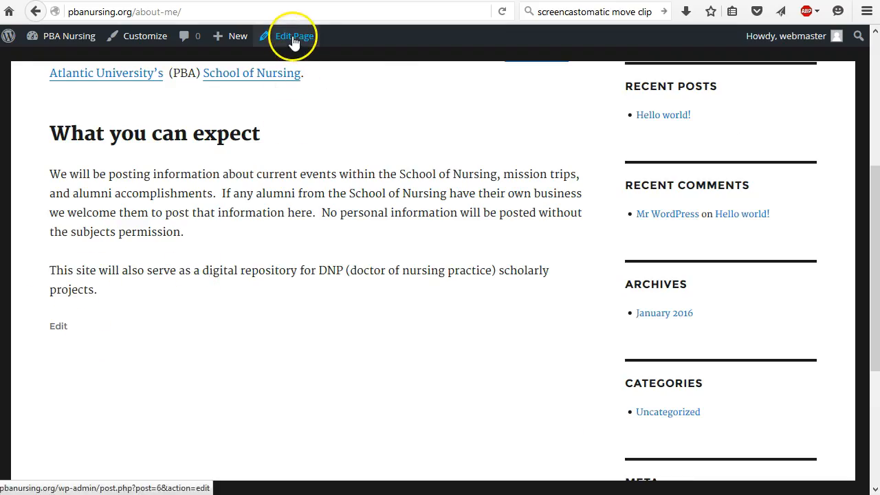
Open the About Me page for editing and change its title to "About Us"
click(59, 326)
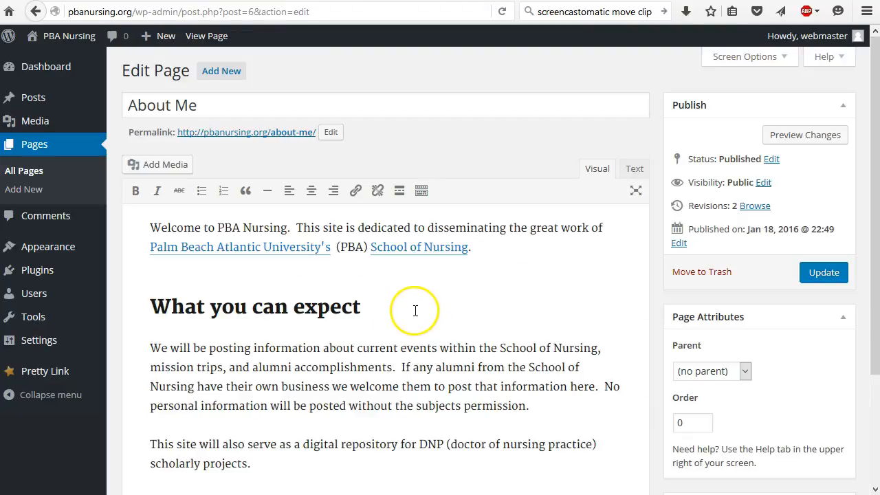
scroll(413, 316, down, 1)
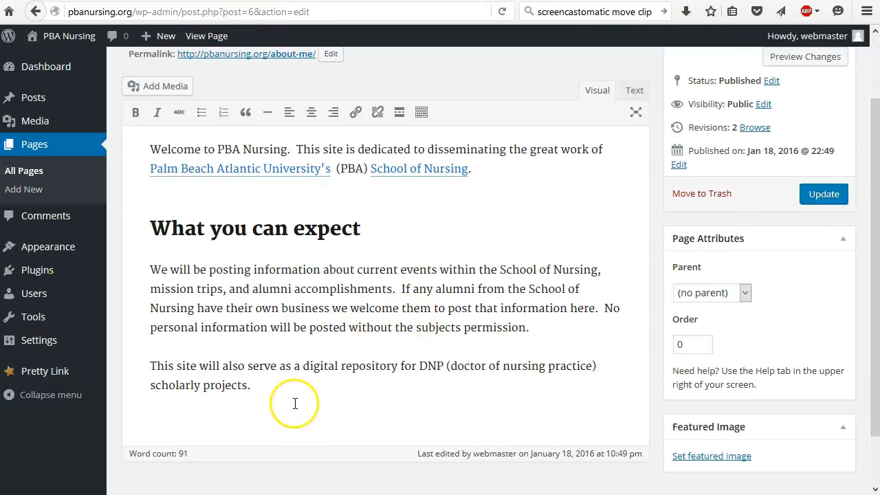
click(301, 384)
scroll(301, 378, up, 1)
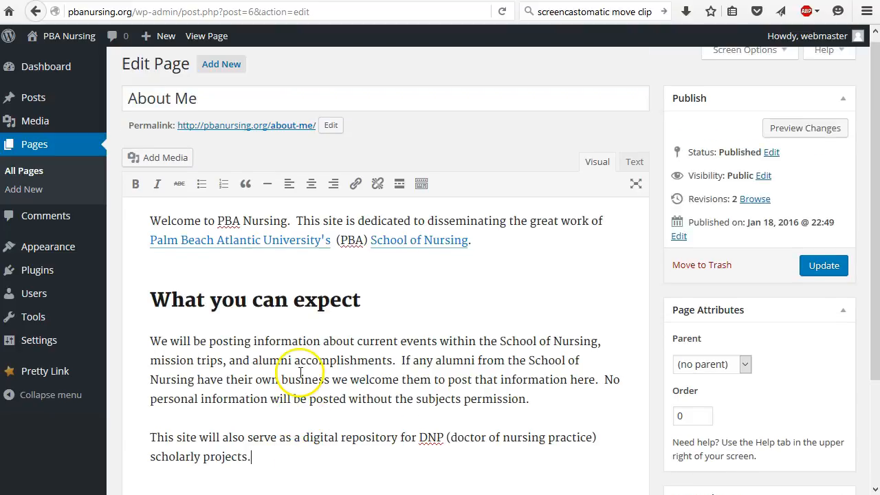
click(177, 108)
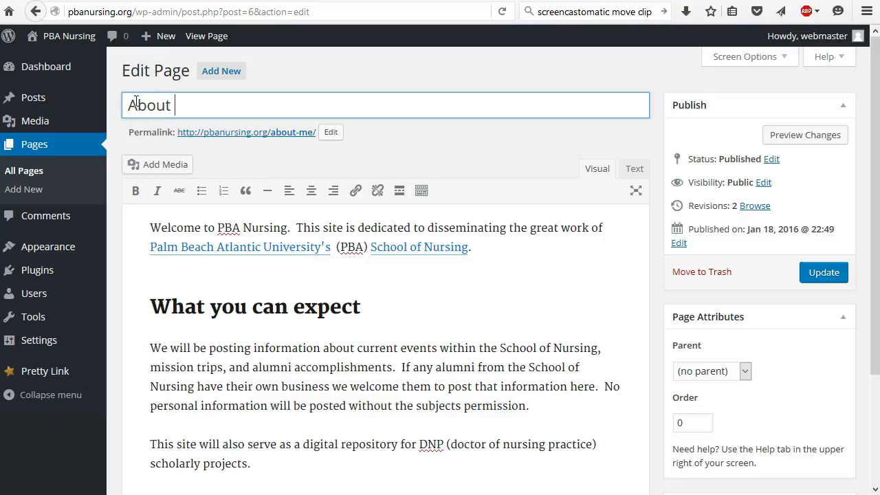
Set the page's permalink slug to about-us and update the page
click(331, 132)
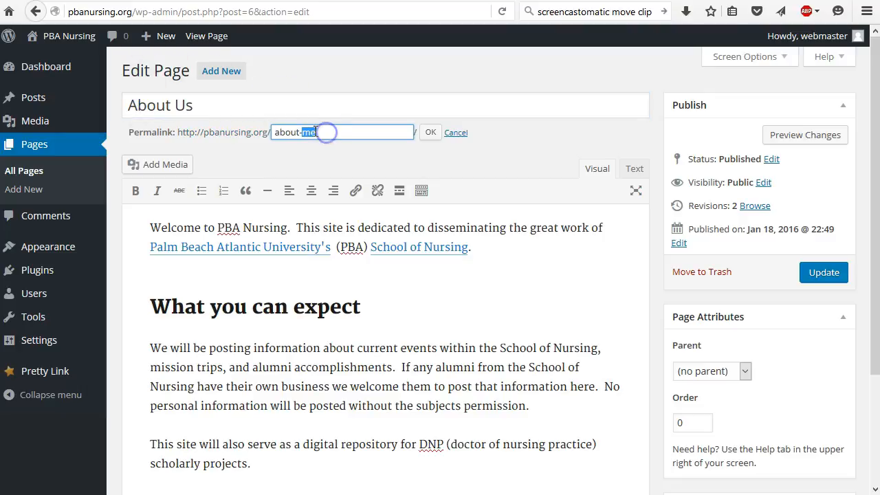
click(430, 132)
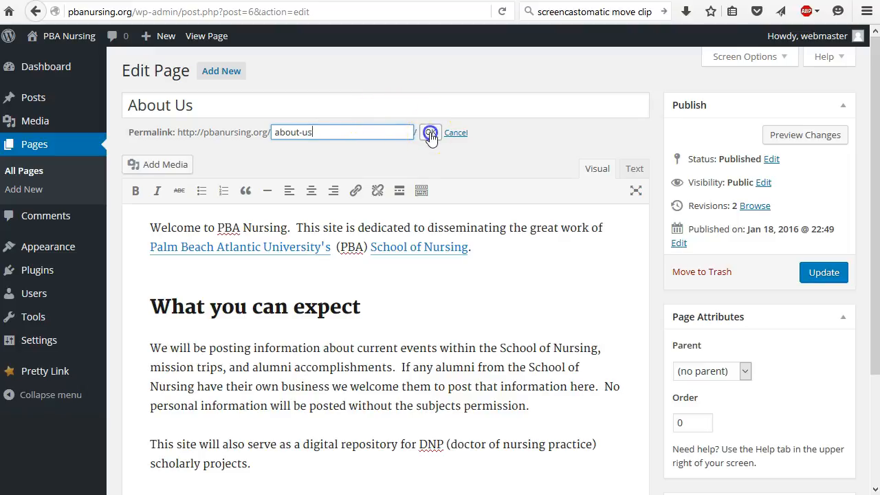
click(830, 270)
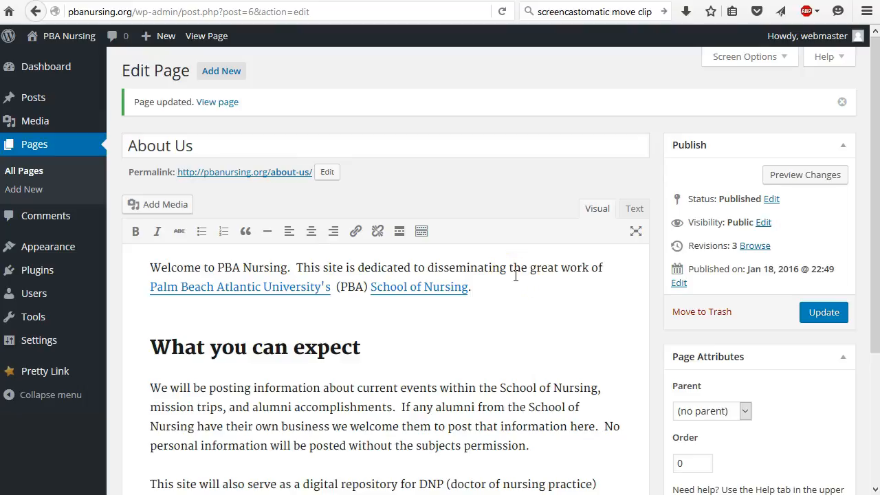
scroll(515, 276, down, 3)
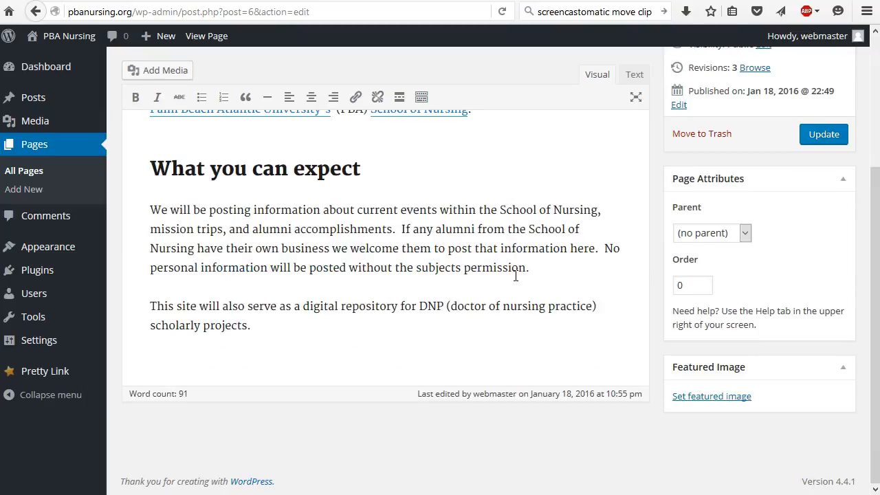
scroll(509, 270, up, 3)
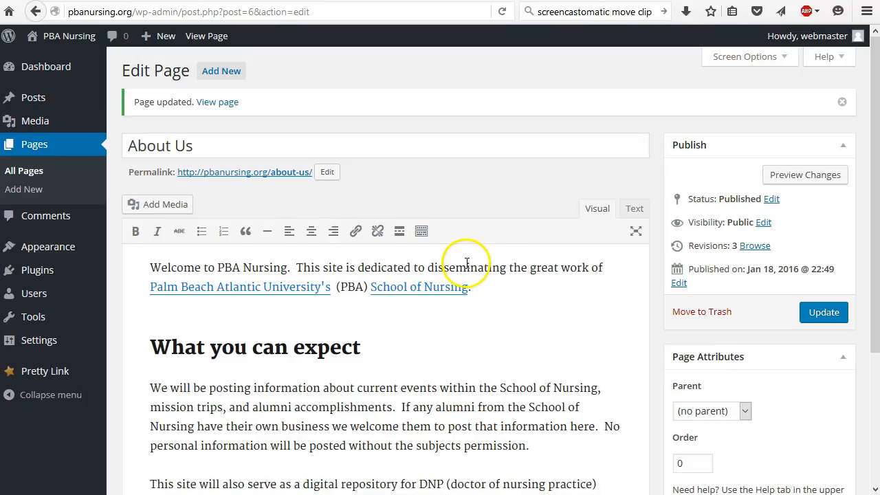
scroll(405, 316, down, 1)
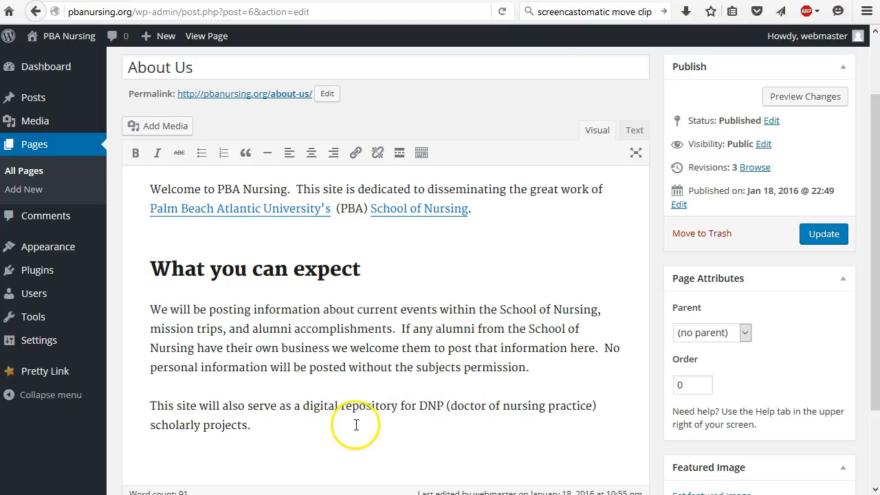
scroll(356, 424, up, 1)
Fill in a new post category with the name "DNP Scholarly Project" and the slug dnp-project
mouse_move(32, 98)
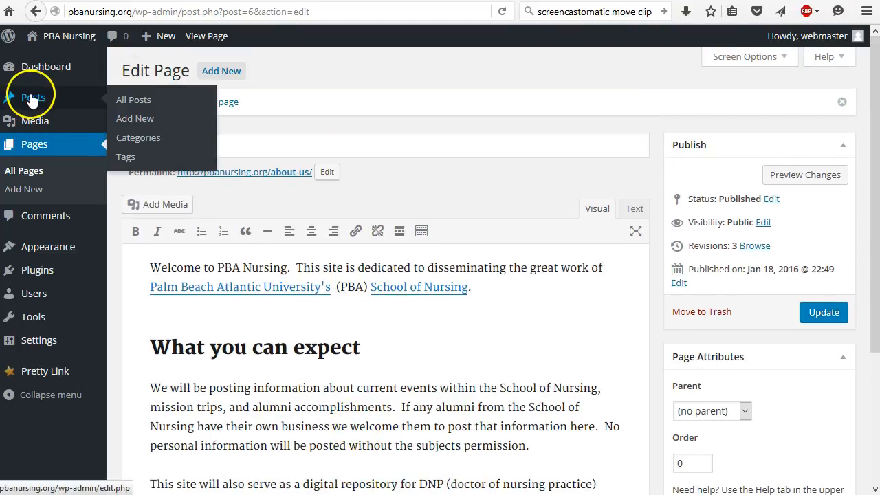
click(137, 137)
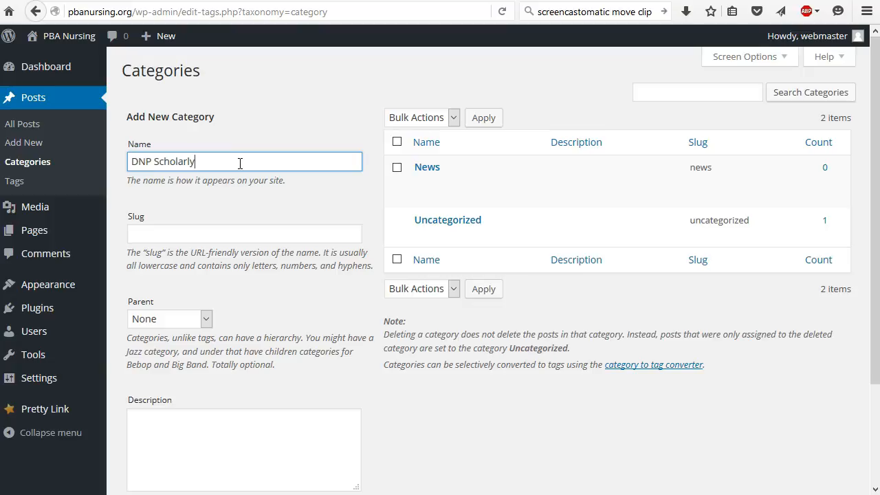
text(ject)
click(177, 234)
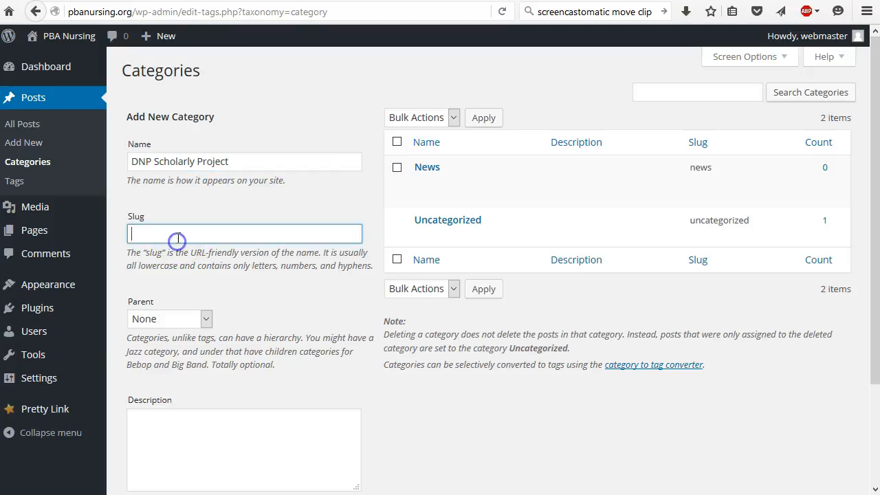
text(dnp-projke)
key(BackSpace)
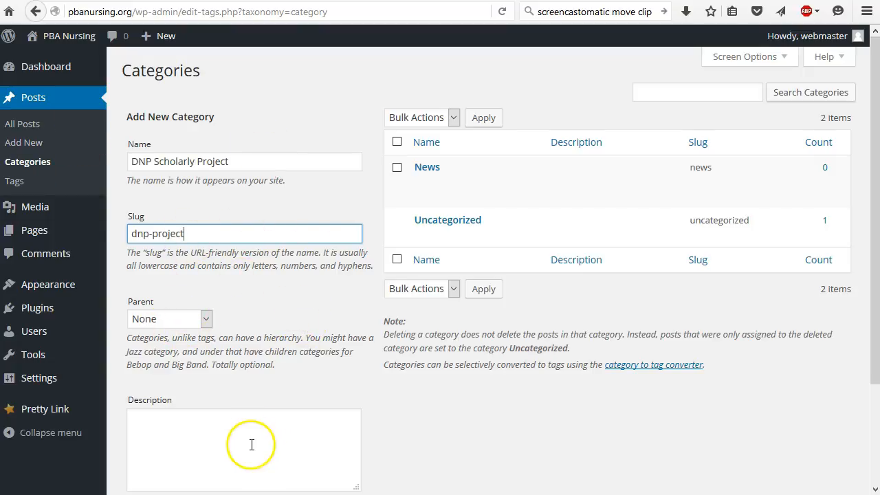
Enter the category description "This site is a repository for PBA Nursing DNP Scholarly Projects" and add the category
click(246, 422)
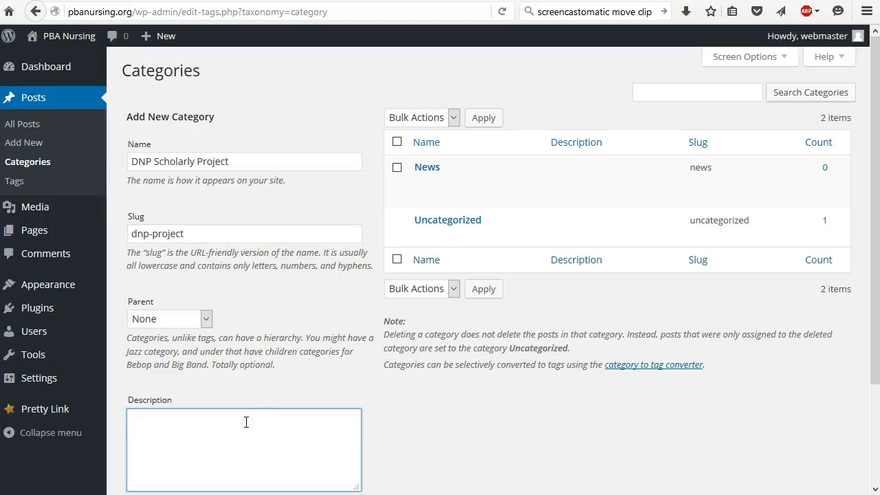
text(This site is a repository for PBA Nursing DNP Scholarly Projects)
scroll(246, 422, down, 2)
click(173, 424)
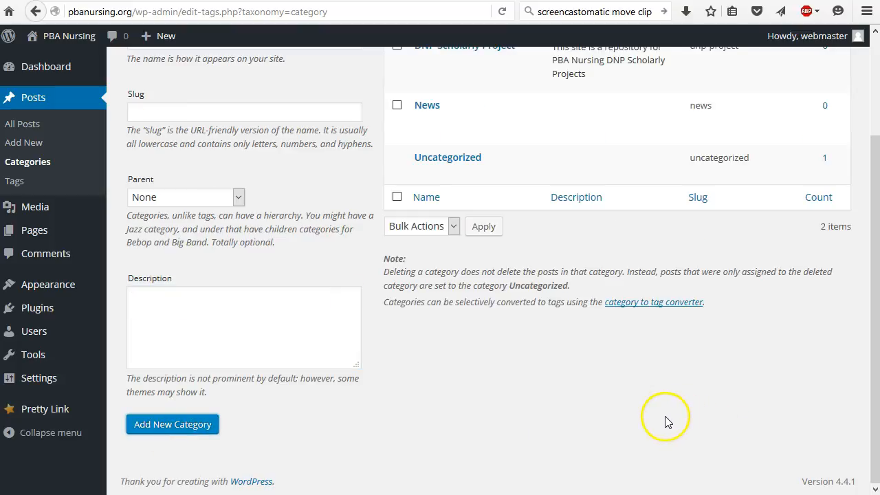
scroll(574, 362, up, 3)
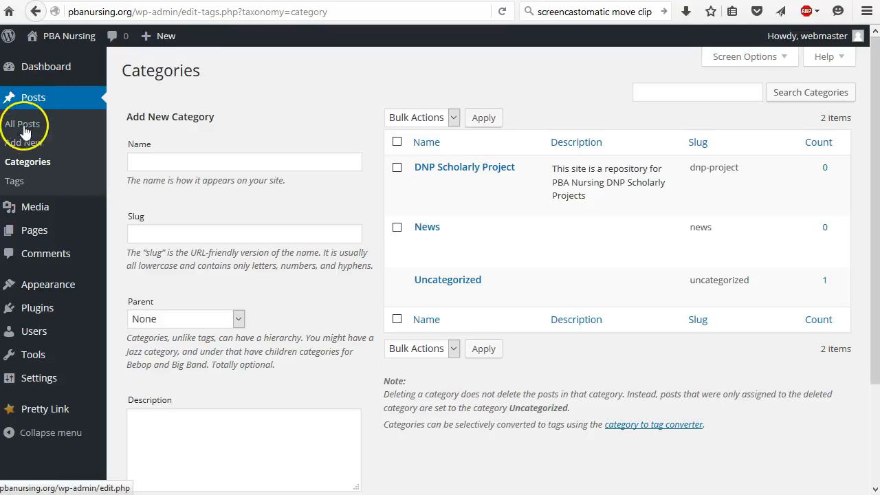
Create a new post titled with the sample student's name plus "Sample DNP Project" and enter a line of placeholder text as its body
mouse_move(165, 40)
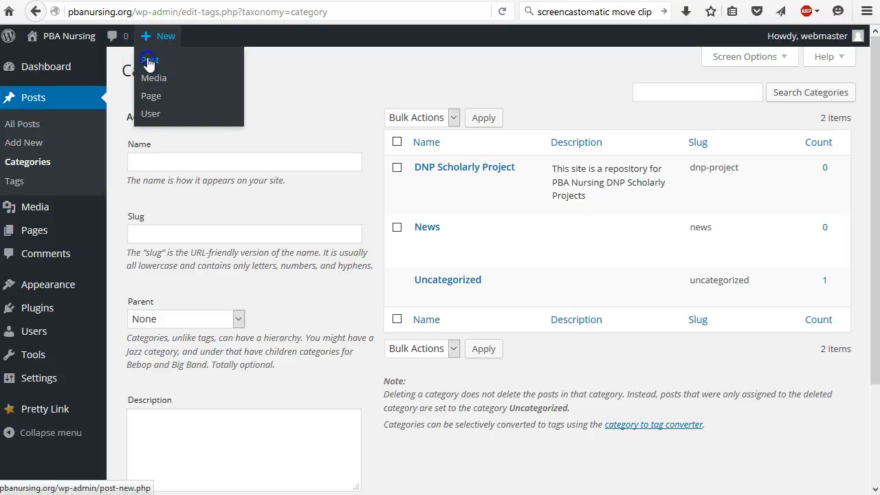
click(148, 61)
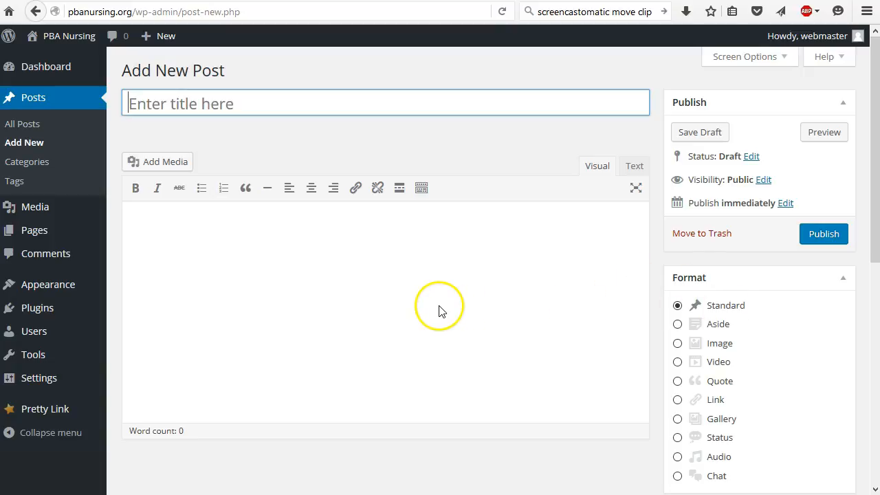
click(204, 96)
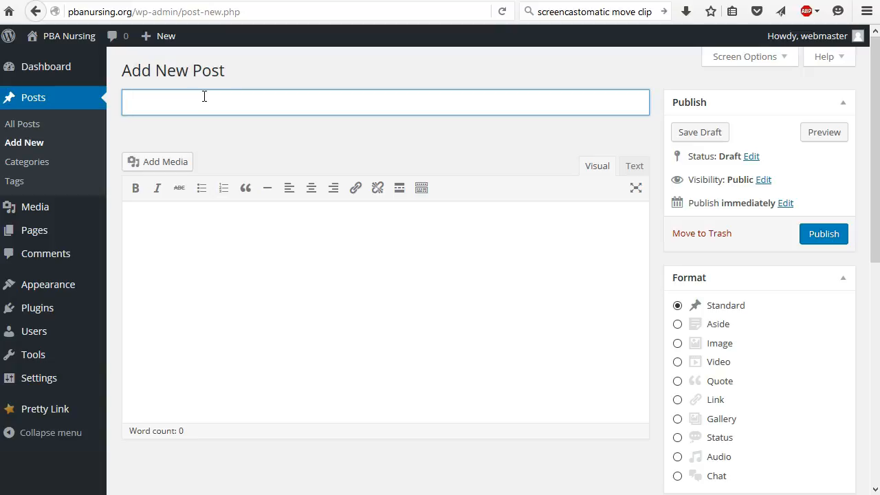
text(Jane Doe's Sample DNP Project)
click(287, 282)
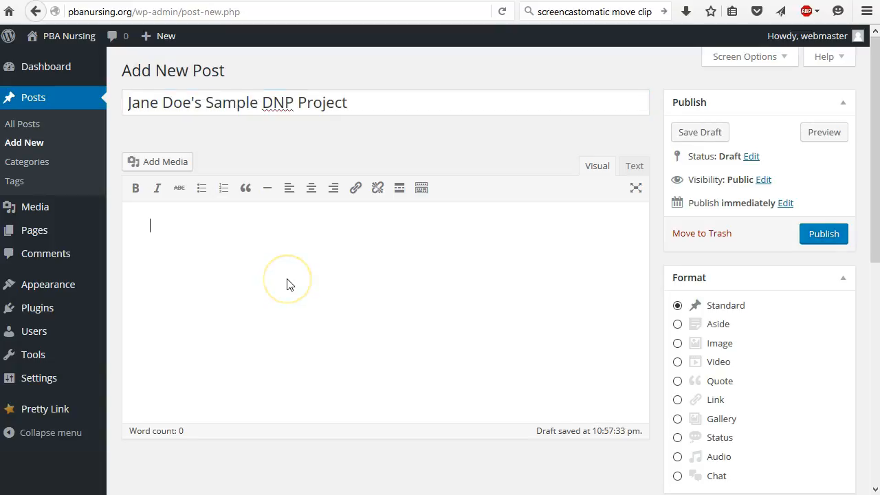
text(Jane Doe blah blah blah.  Just some placeholder text.)
click(402, 280)
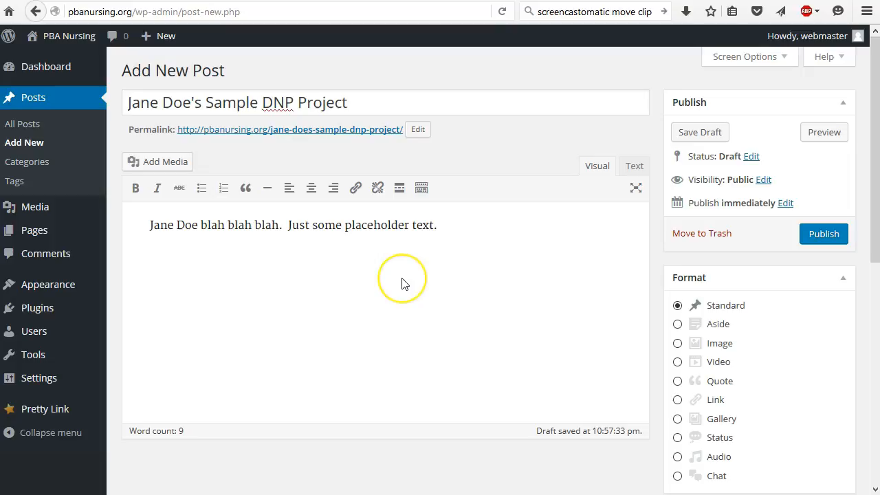
Try the Link, Image, Audio and Status formats for the post and return it to Standard
scroll(406, 282, down, 2)
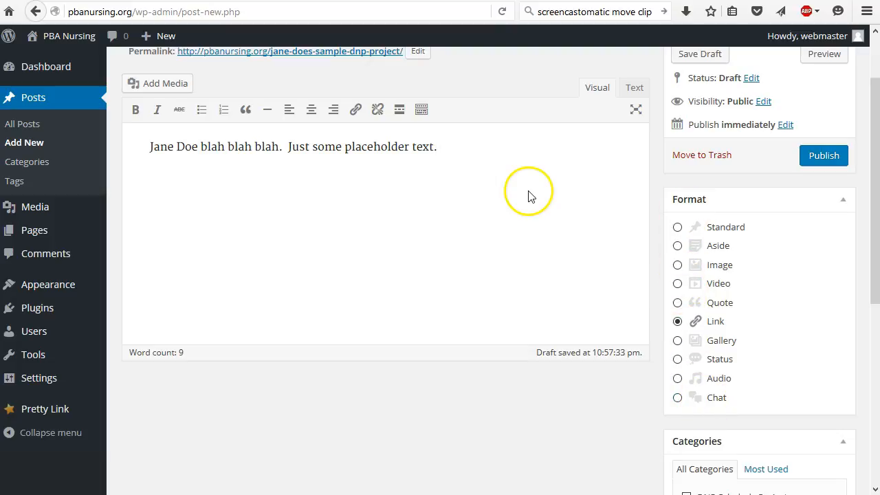
click(677, 230)
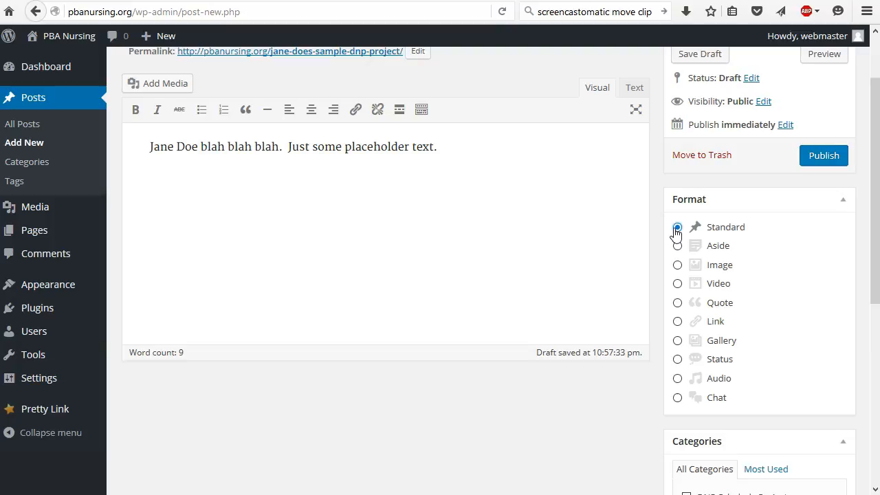
click(677, 268)
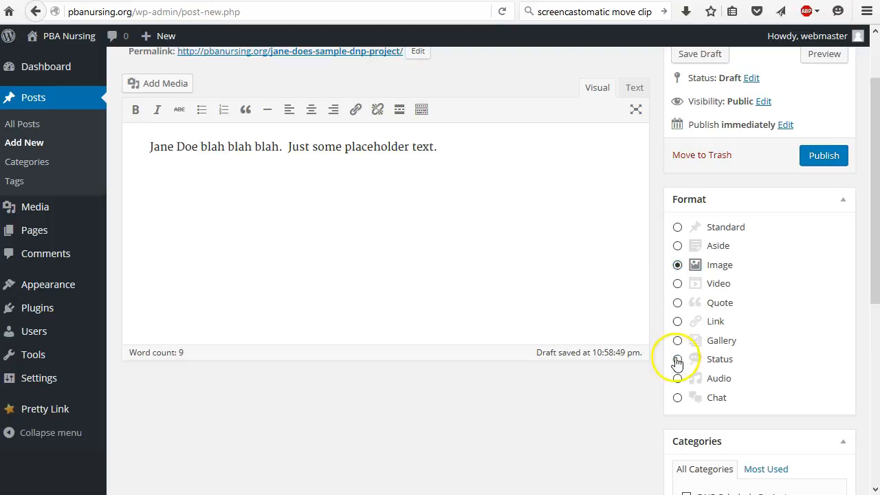
click(677, 381)
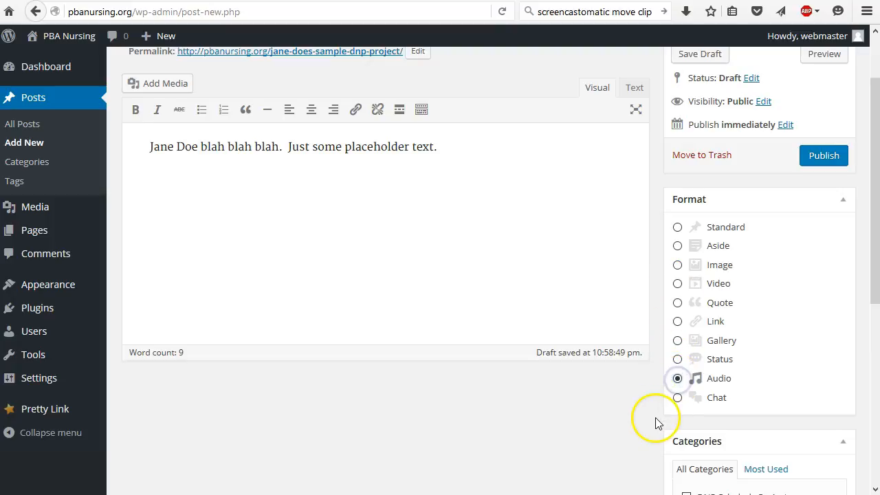
click(678, 227)
click(677, 359)
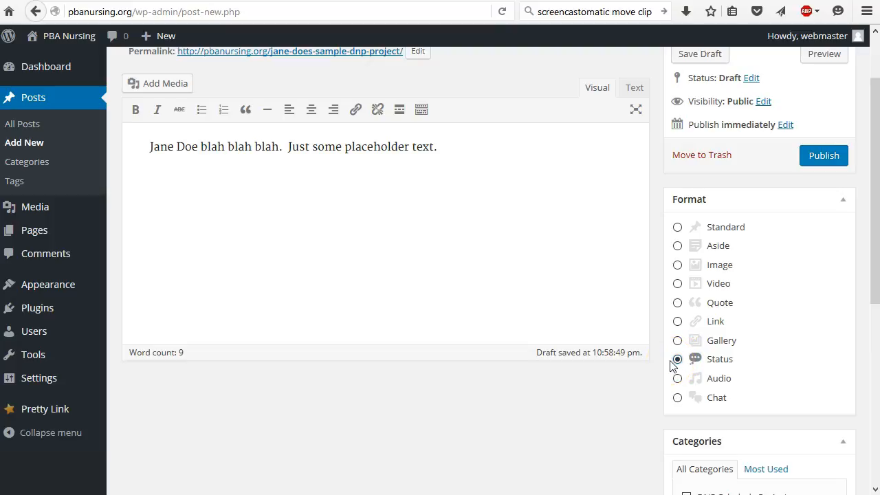
click(678, 227)
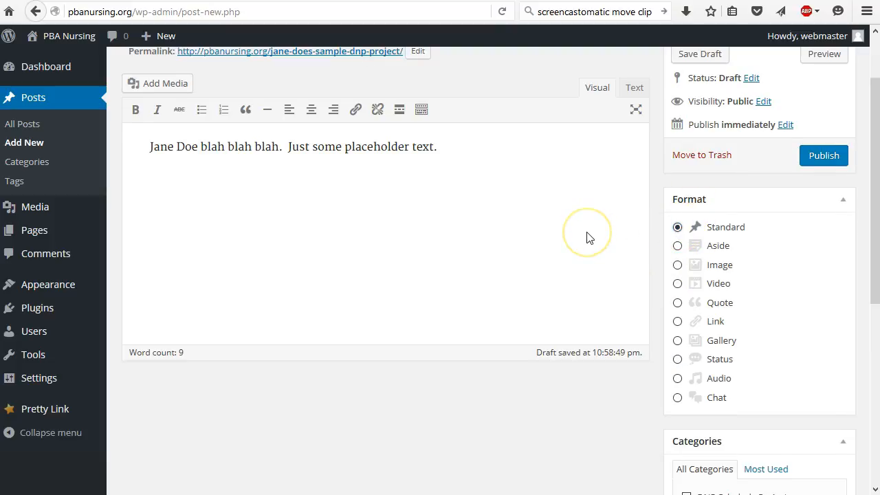
Assign the post to the DNP Scholarly Project category
scroll(586, 237, down, 4)
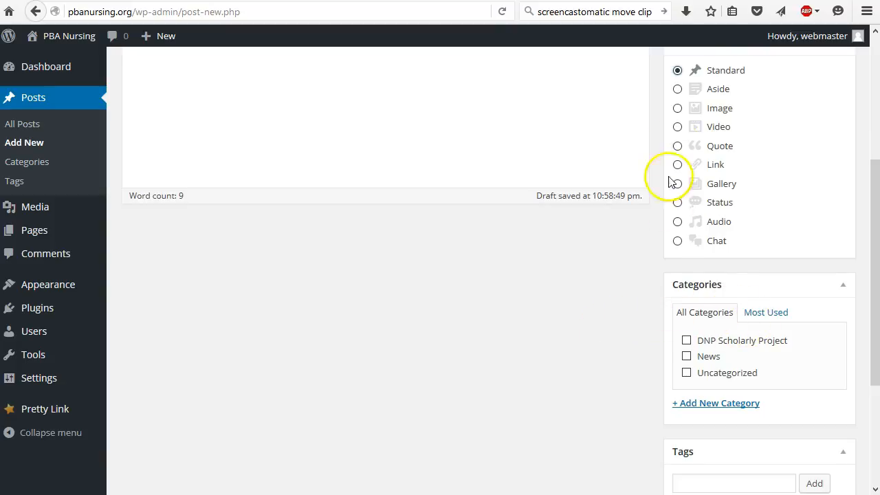
scroll(754, 169, up, 4)
scroll(725, 316, down, 4)
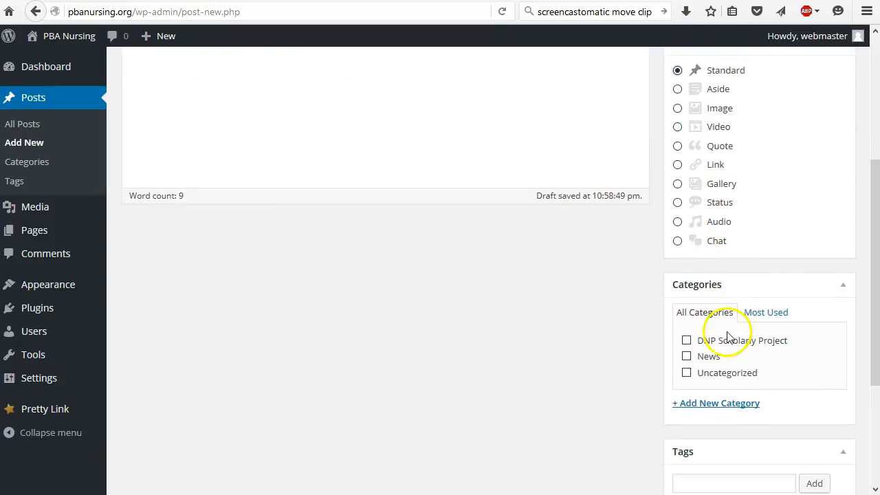
click(685, 341)
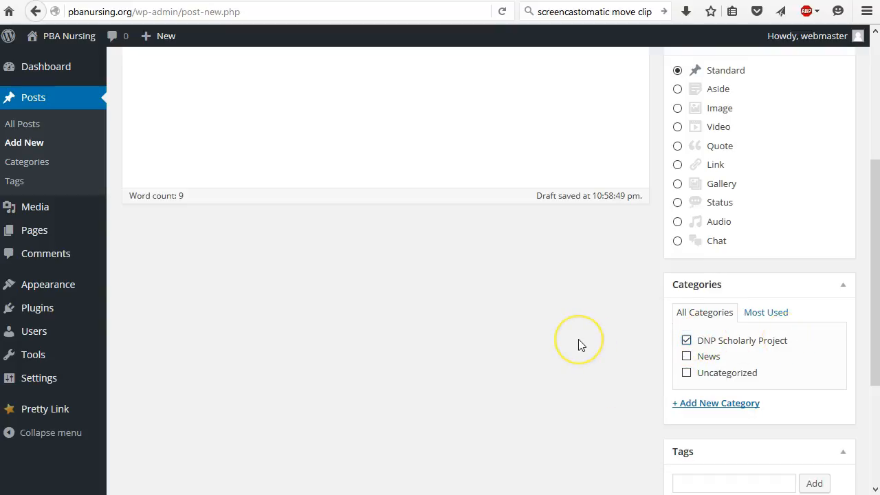
Try "hypertension" and "homeless" as example post tags, clearing each entry without adding it
scroll(579, 344, down, 4)
click(708, 328)
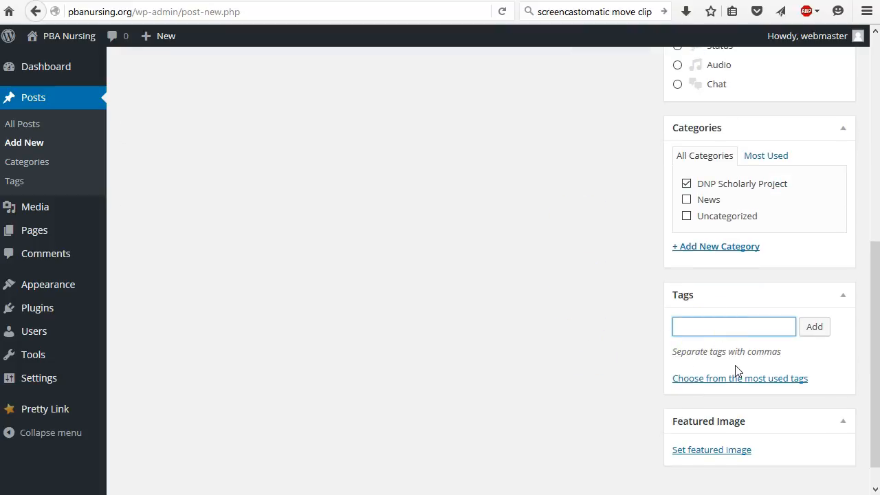
text(hypertension)
key(ctrl+a)
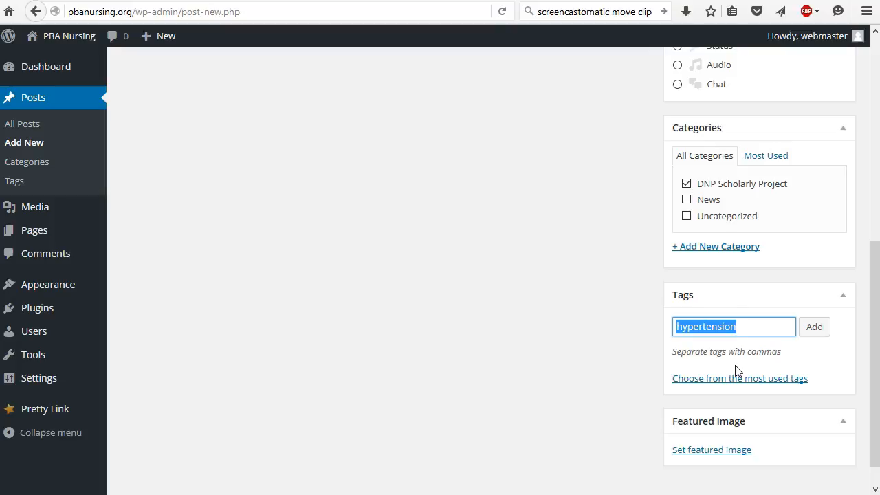
key(BackSpace)
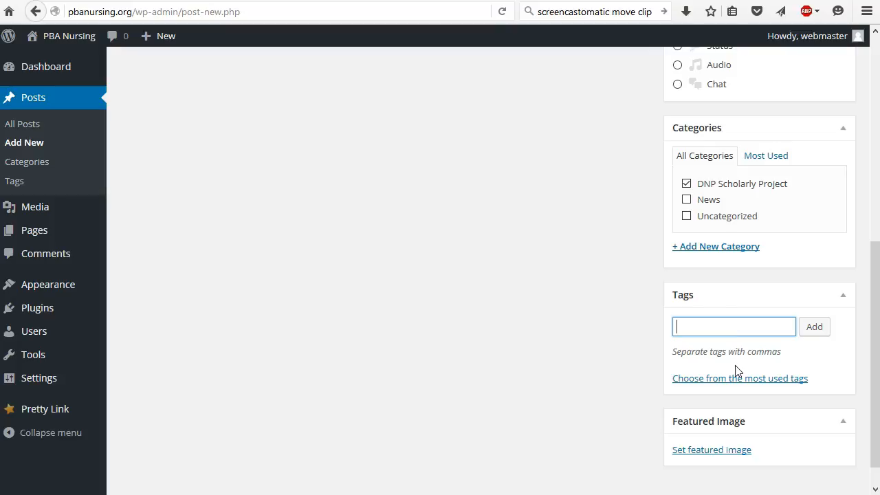
text(homeless)
key(BackSpace)
key(BackSpace)
key(BackSpace)
key(BackSpace)
key(BackSpace)
key(BackSpace)
key(BackSpace)
scroll(530, 328, up, 5)
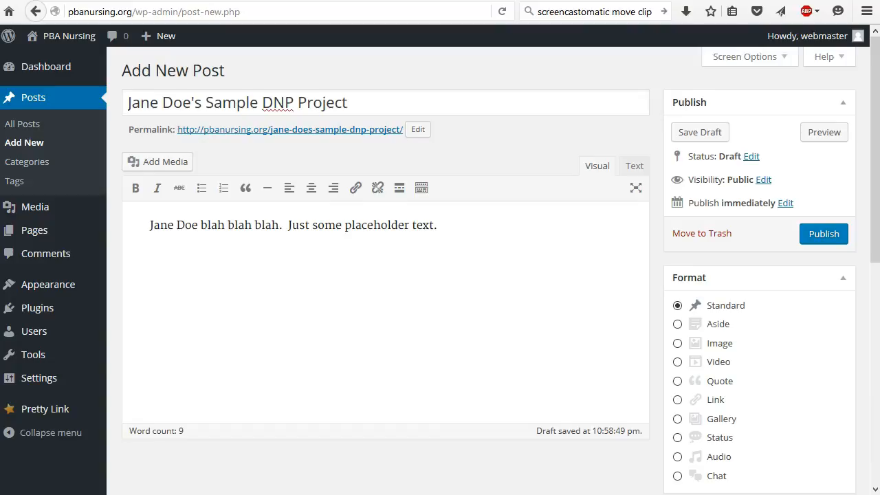
Enable the Custom Fields box in the post editor's screen options
click(758, 57)
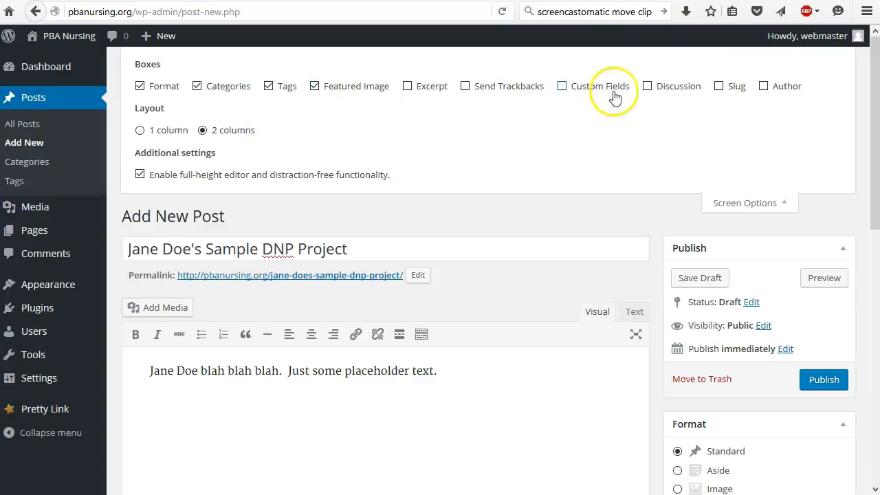
click(561, 90)
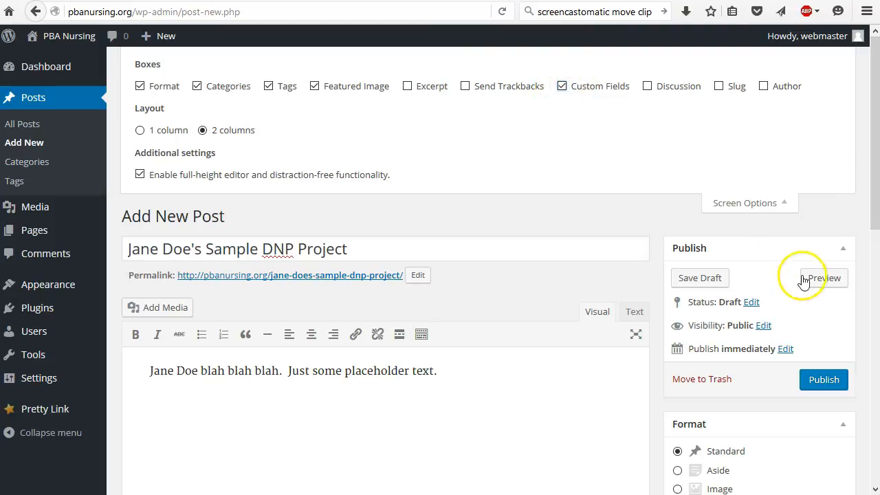
click(745, 207)
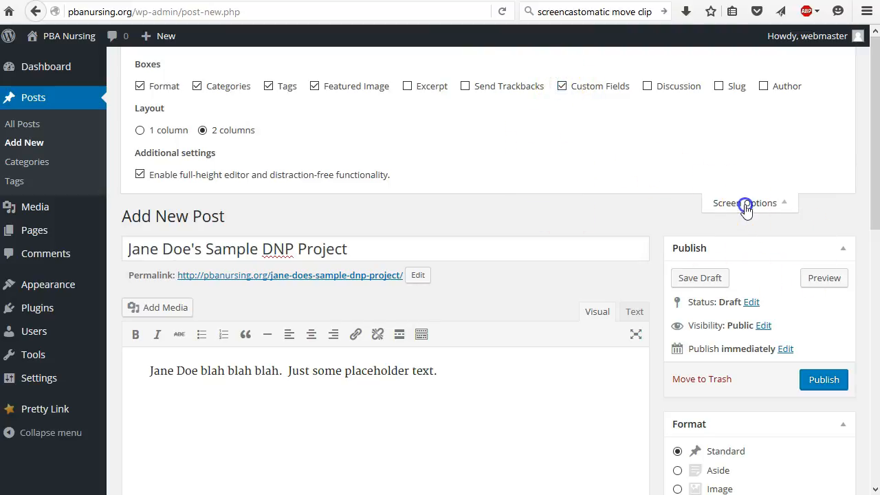
Add a custom field named GradYear with the value 2017 to the post
scroll(569, 186, down, 5)
click(250, 158)
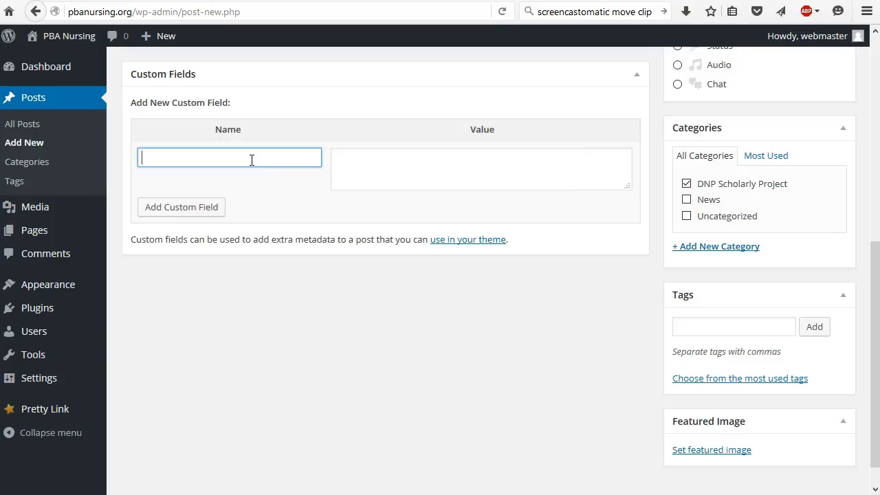
text(Graduation Year)
click(365, 159)
key(shift+Tab)
key(Home)
key(ctrl+Right)
key(BackSpace)
key(BackSpace)
key(BackSpace)
key(BackSpace)
key(BackSpace)
key(BackSpace)
key(BackSpace)
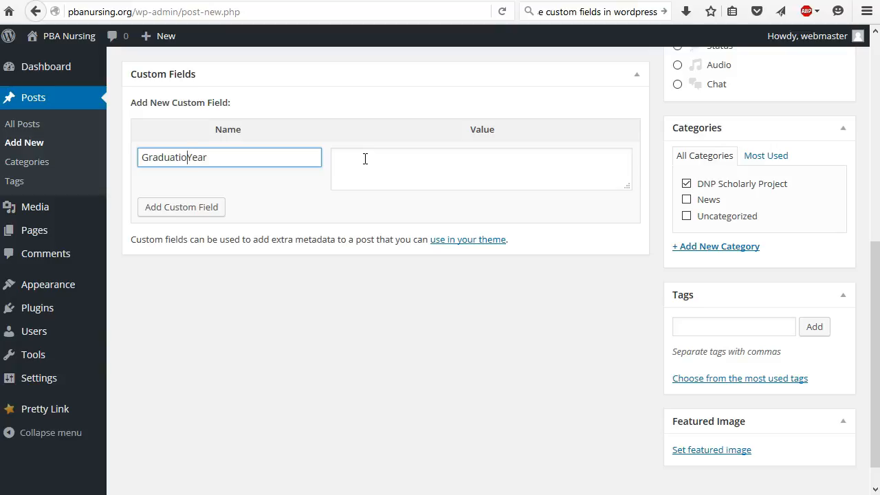
key(Tab)
text(2)
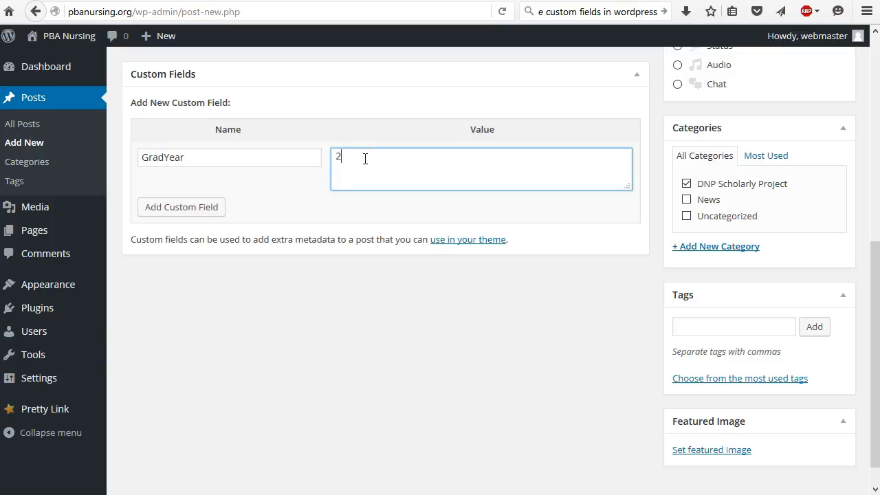
text(91917)
text(17)
click(177, 206)
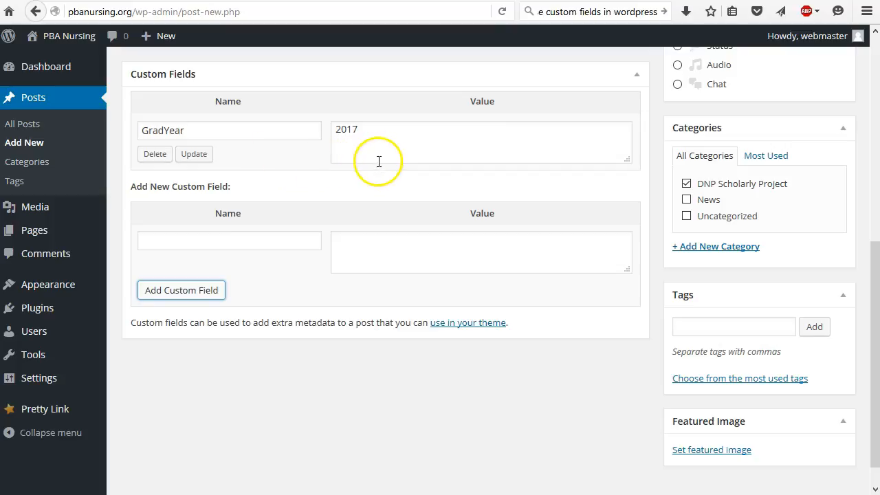
Enter 2017 as a tag for the post
scroll(378, 162, up, 2)
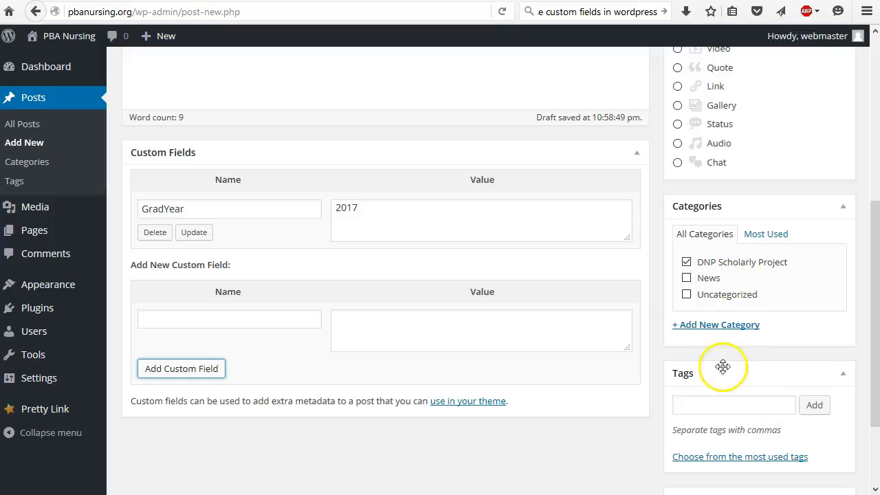
click(722, 402)
text(200)
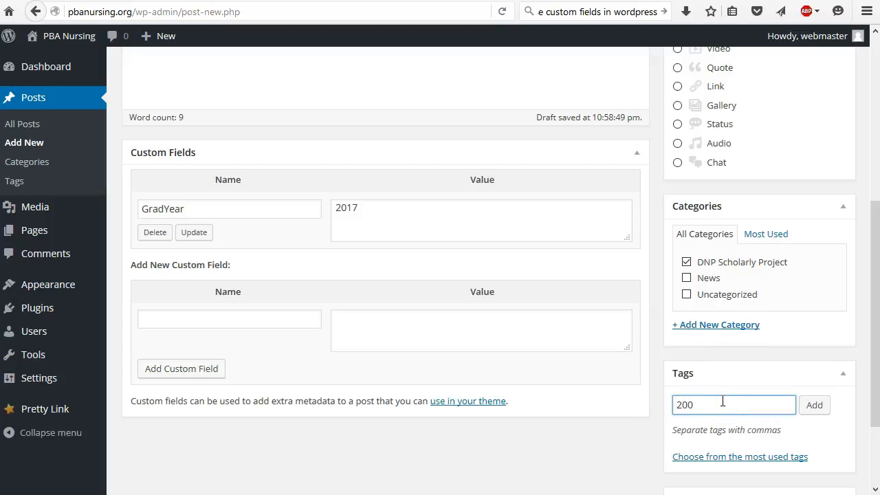
key(BackSpace)
text(17)
click(186, 328)
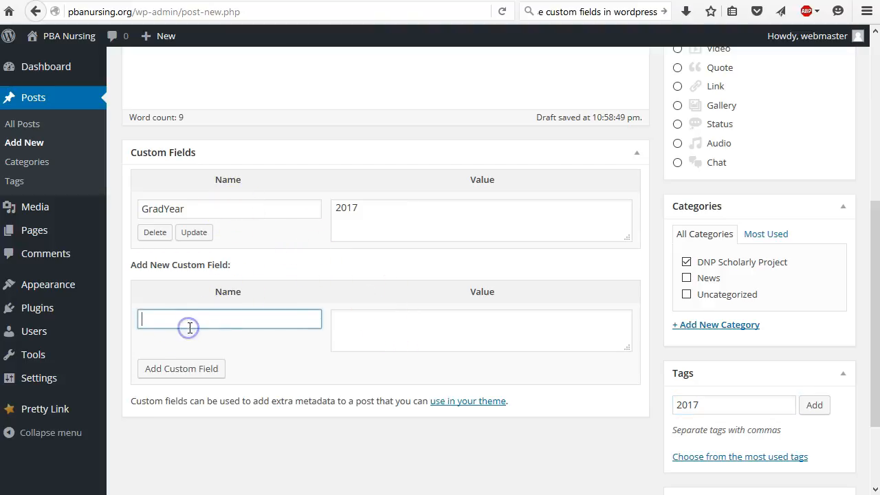
click(364, 328)
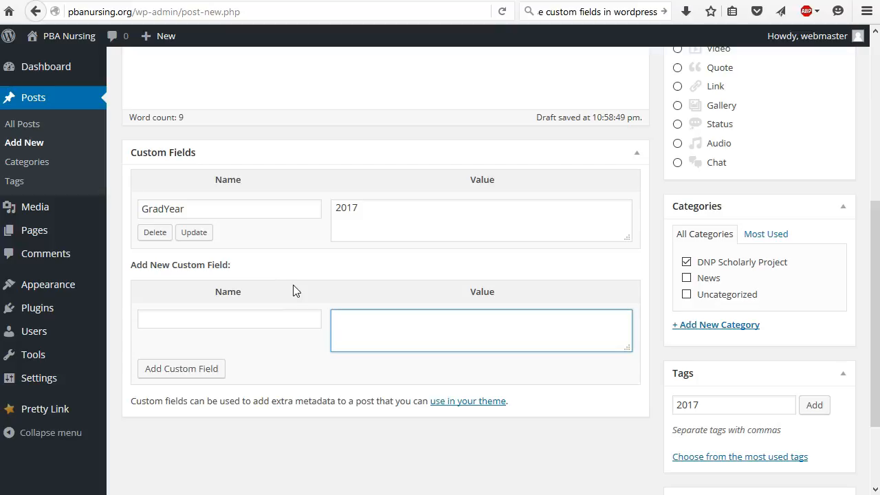
Preview the draft post and examine its title, body text and metadata on the site
scroll(293, 286, up, 5)
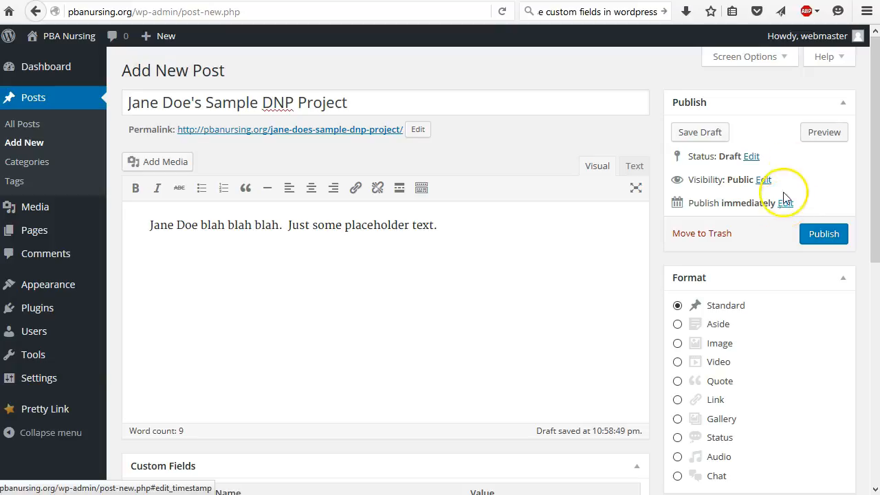
click(823, 132)
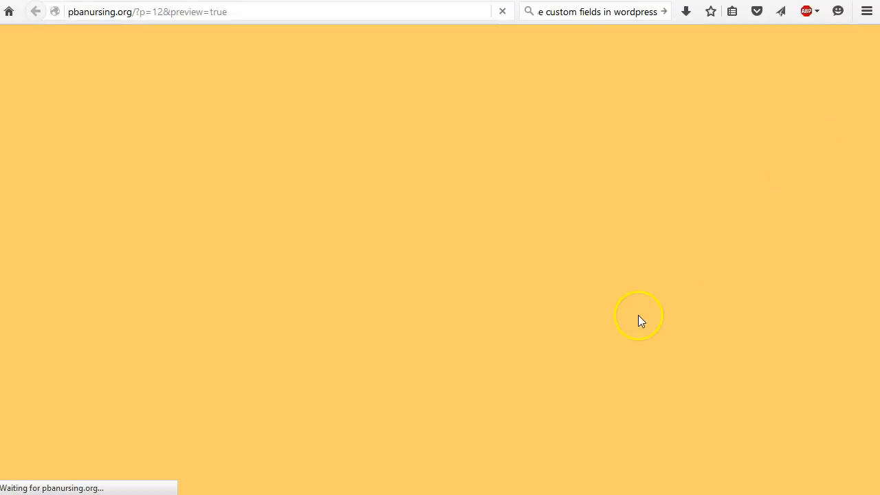
scroll(458, 314, down, 4)
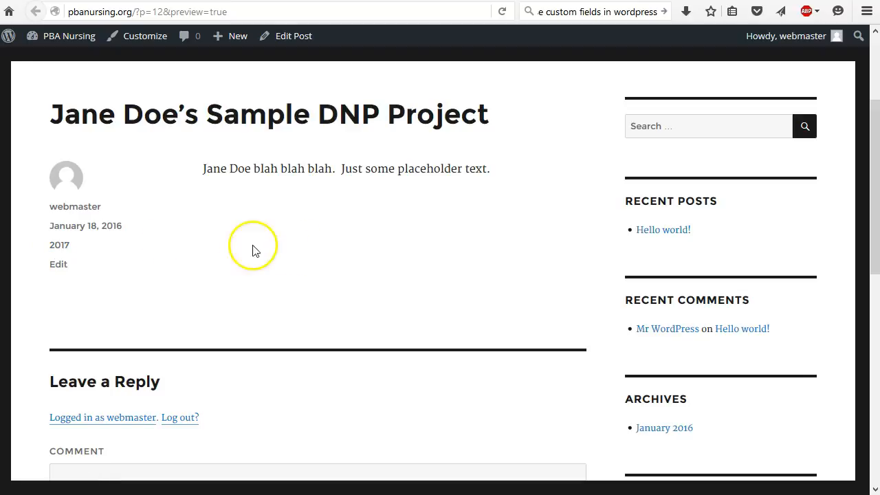
scroll(373, 251, down, 3)
scroll(373, 247, up, 3)
Reopen the sample DNP project post for editing and remove its 2017 tag
click(62, 266)
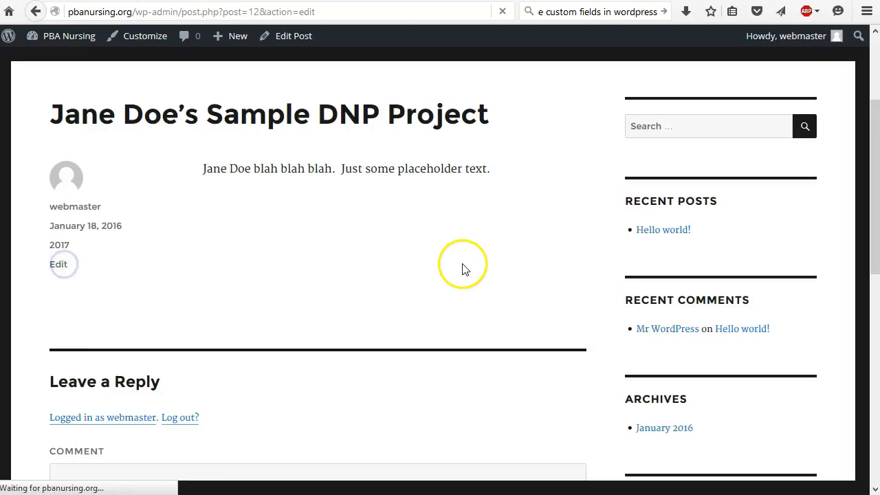
scroll(639, 279, down, 3)
scroll(661, 290, down, 3)
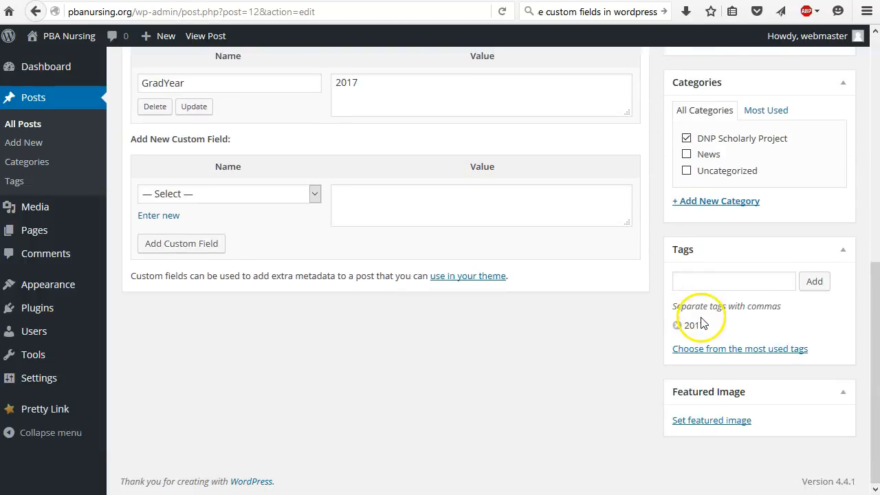
click(677, 326)
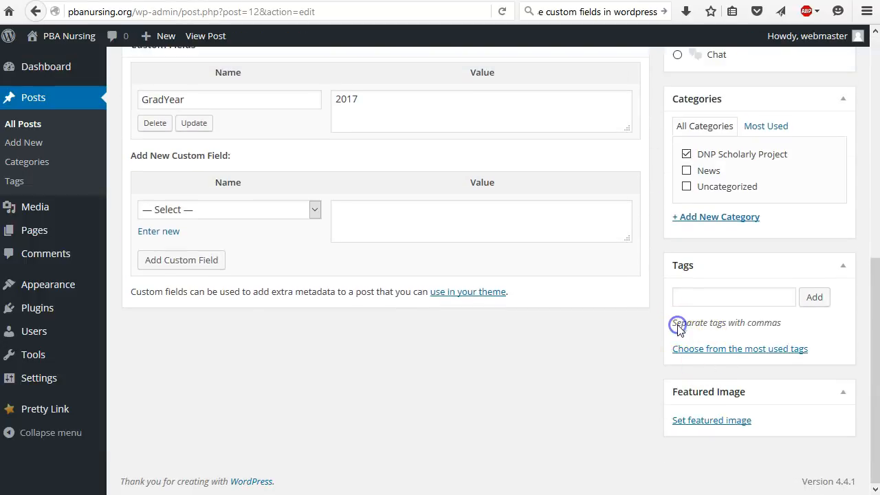
Publish the sample DNP project post, check its categories and tags, and update it
scroll(677, 333, up, 6)
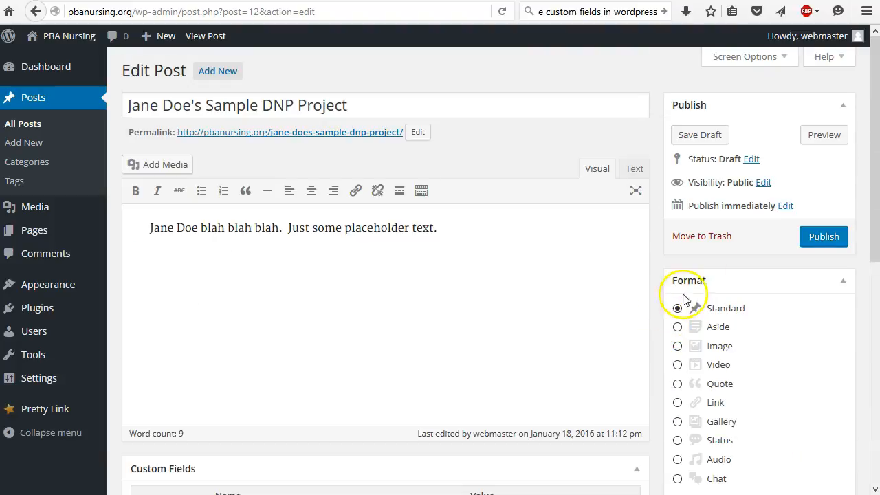
click(822, 236)
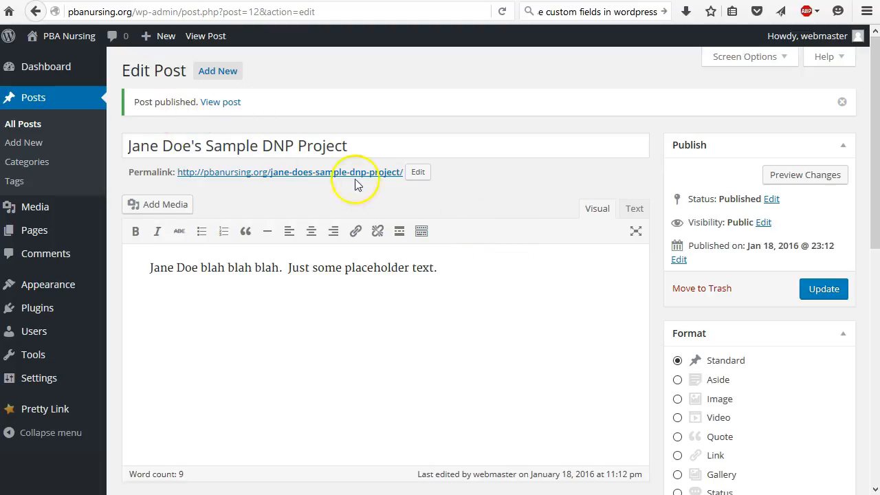
scroll(516, 198, down, 10)
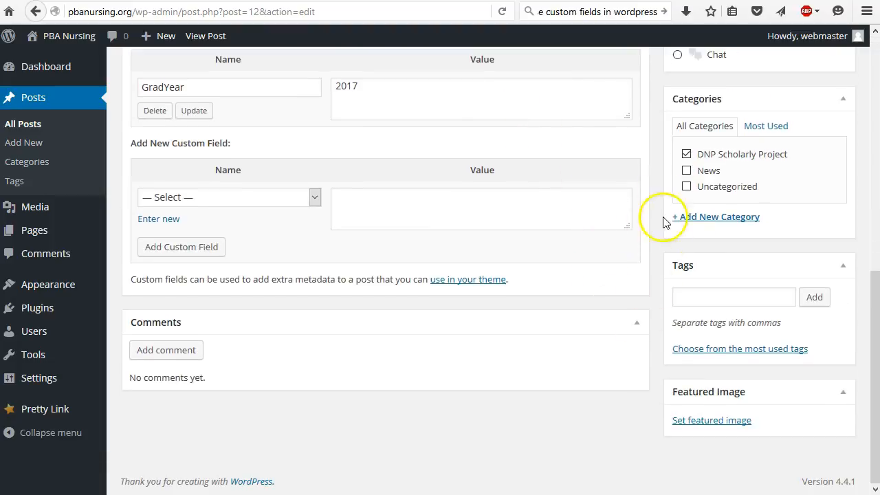
scroll(640, 158, up, 10)
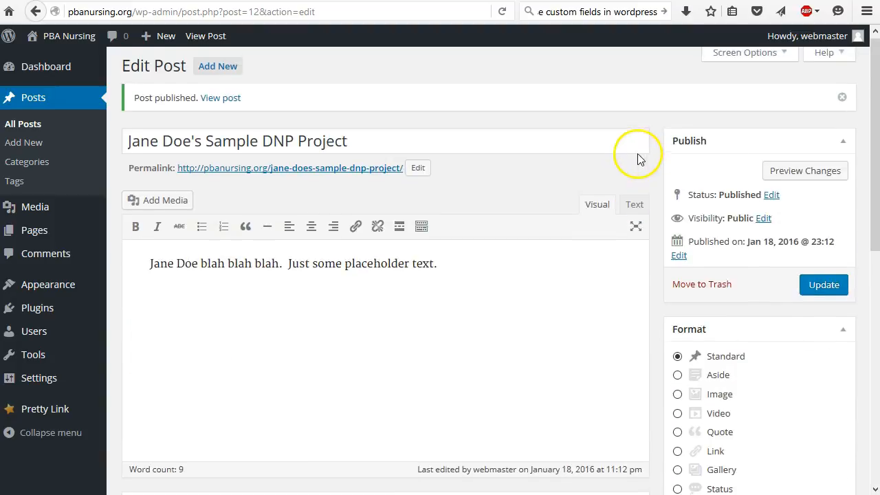
click(823, 289)
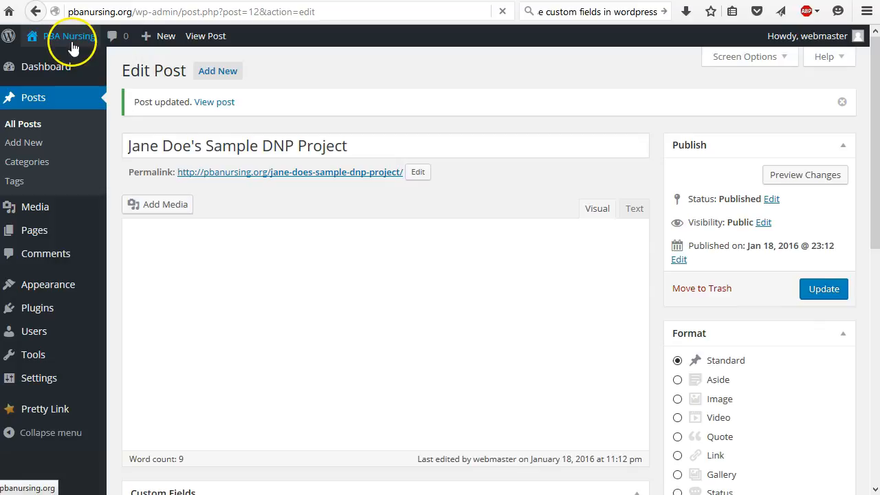
Visit the site's front page and look over the published posts
click(72, 35)
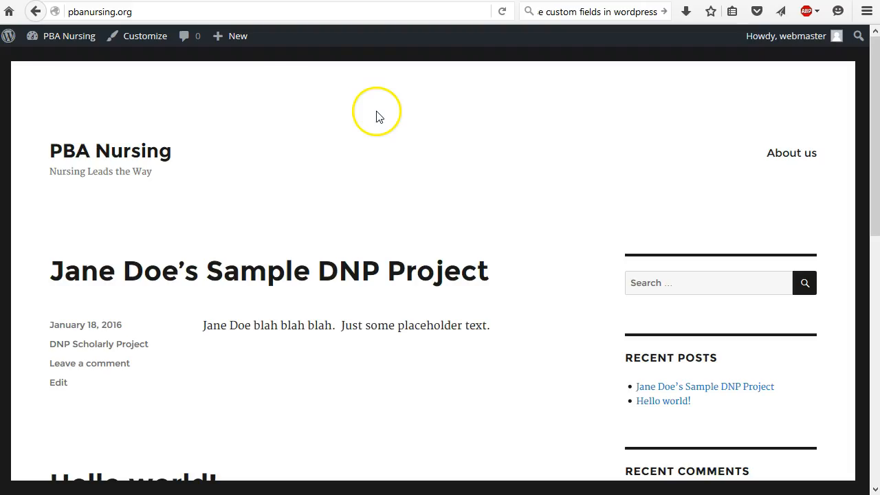
scroll(349, 281, down, 3)
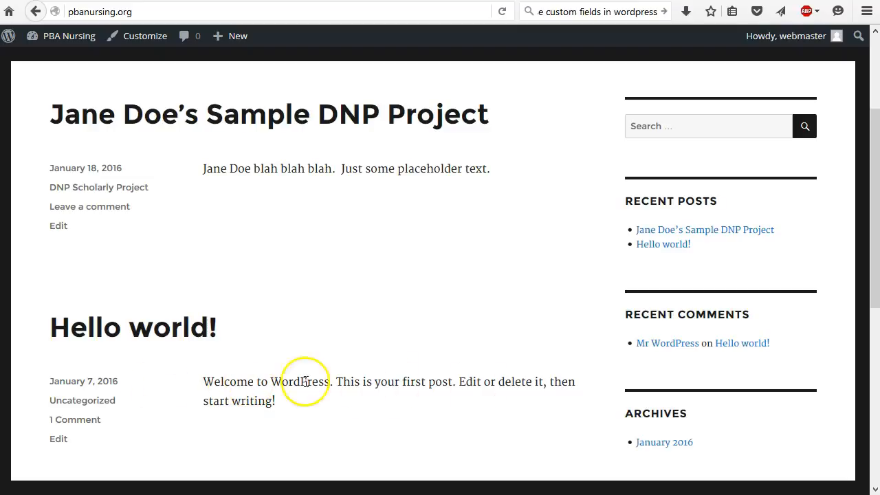
scroll(131, 295, up, 2)
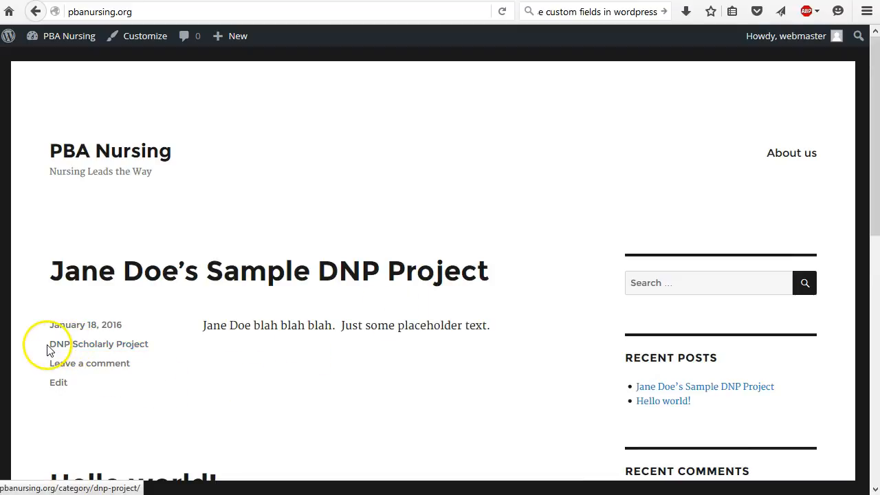
Open the DNP Scholarly Project category archive from the sample post and examine its description and post listing
click(102, 345)
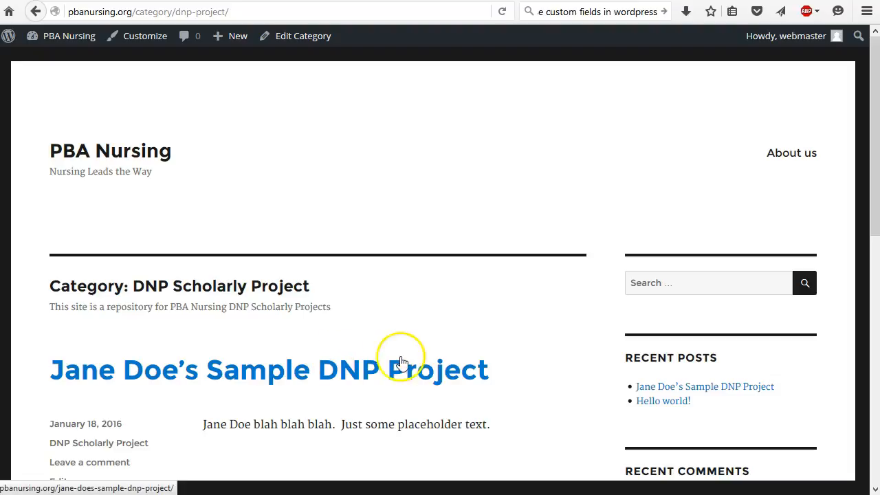
scroll(71, 152, down, 2)
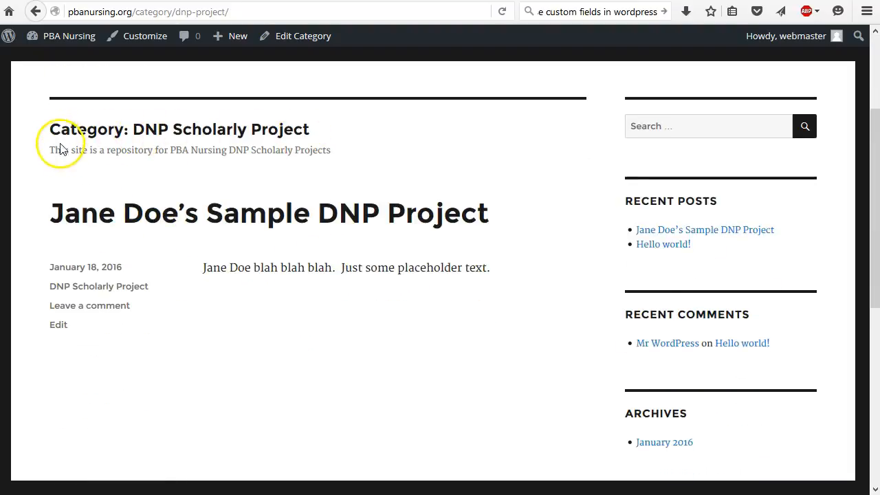
drag(50, 151, 347, 156)
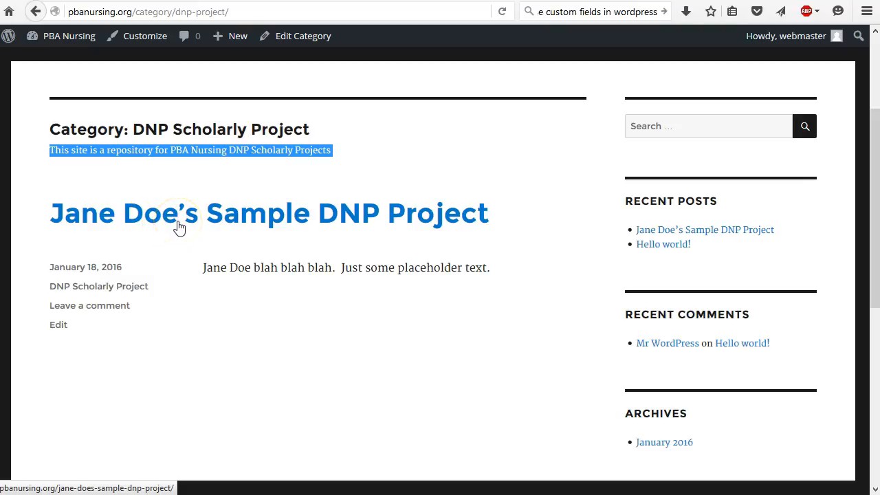
scroll(178, 226, up, 3)
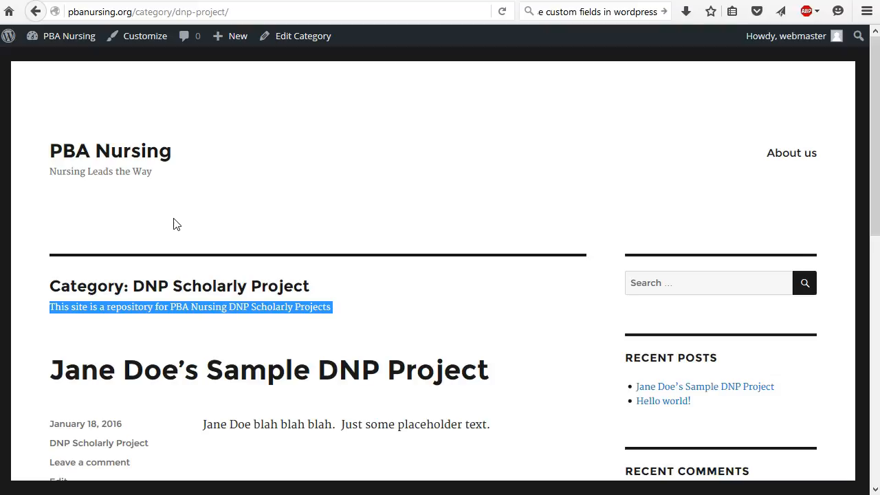
click(217, 253)
View the About Us page and read through its content, leaving it unedited
click(782, 156)
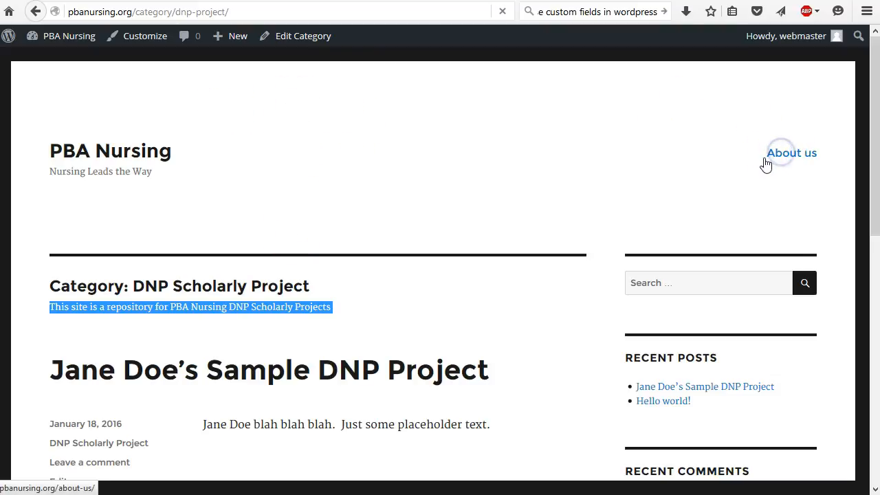
scroll(481, 204, down, 5)
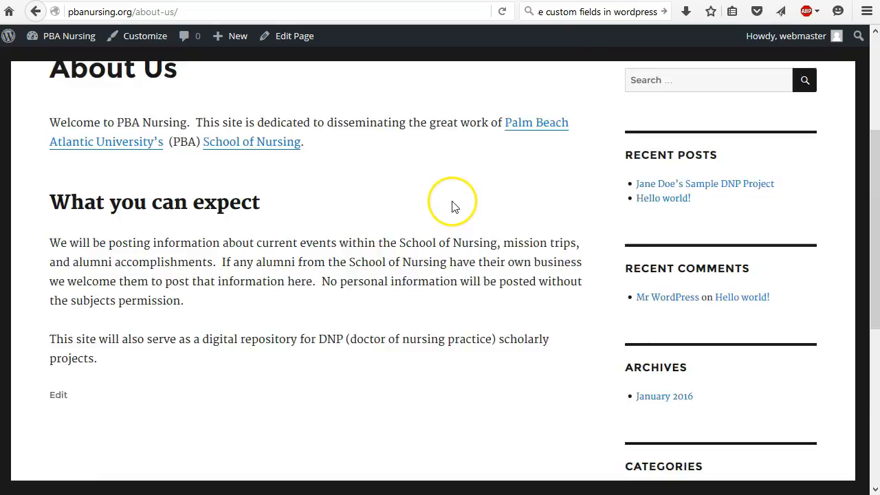
click(59, 205)
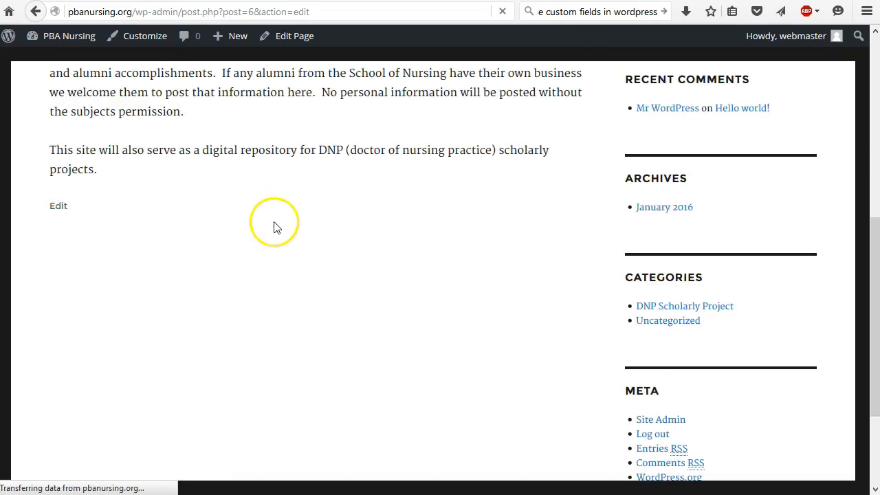
click(35, 8)
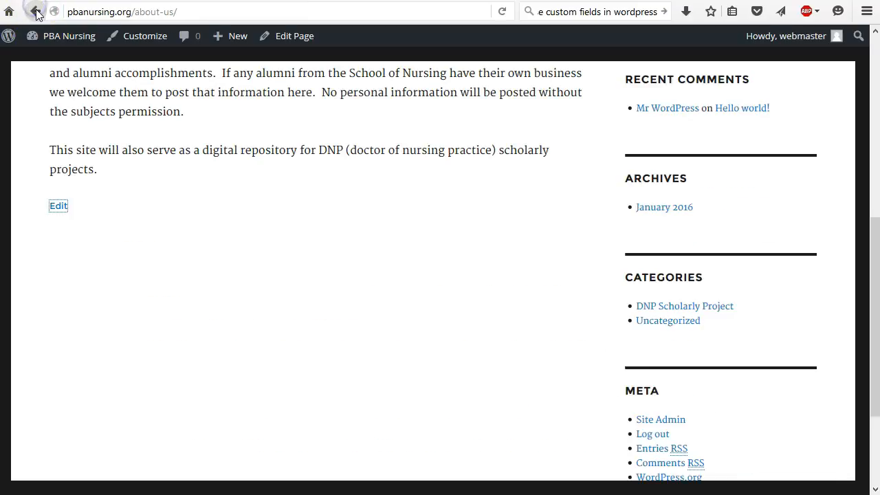
Return to the DNP Scholarly Project category archive and copy its web address
click(34, 9)
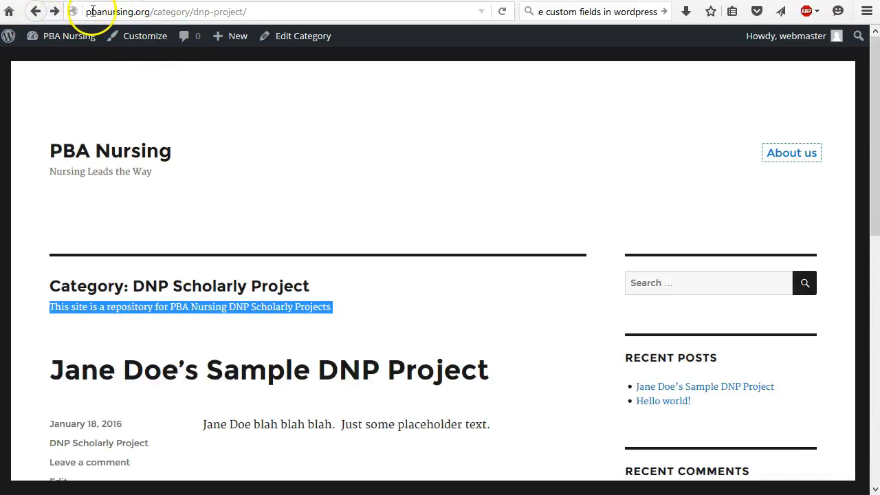
drag(84, 11, 272, 16)
key(ctrl+c)
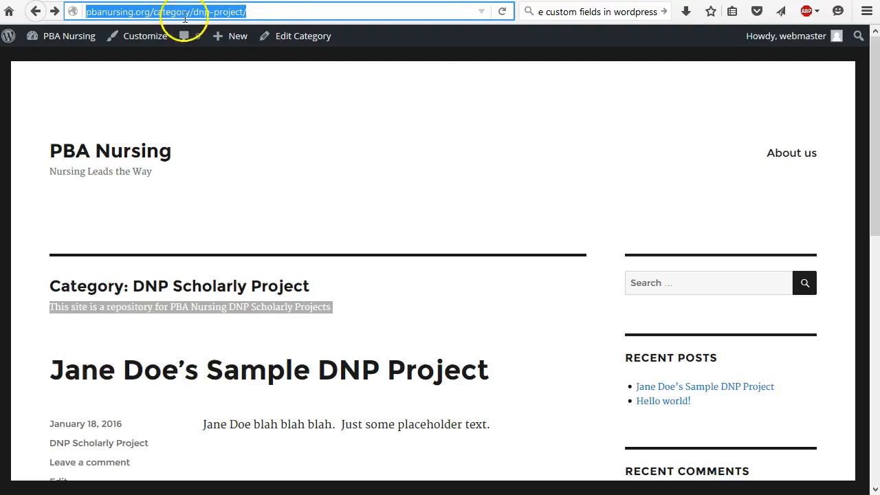
Go from the category archive to the About Us page and open it for editing
click(287, 14)
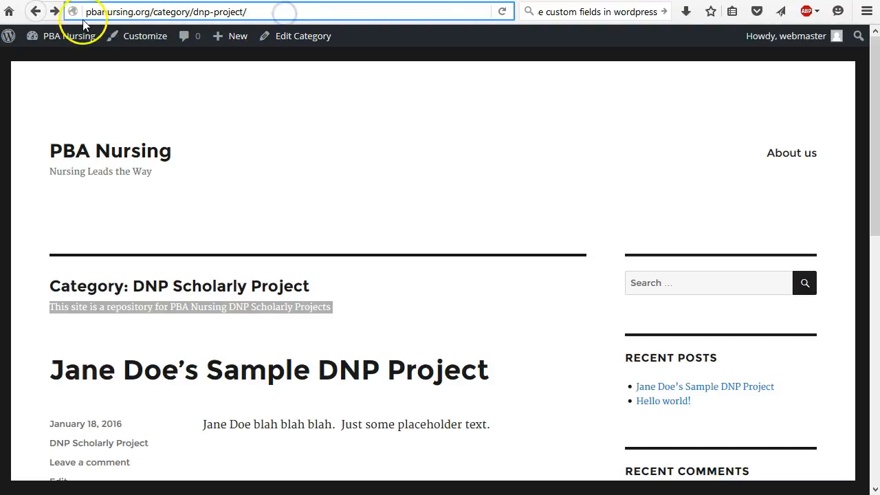
click(785, 158)
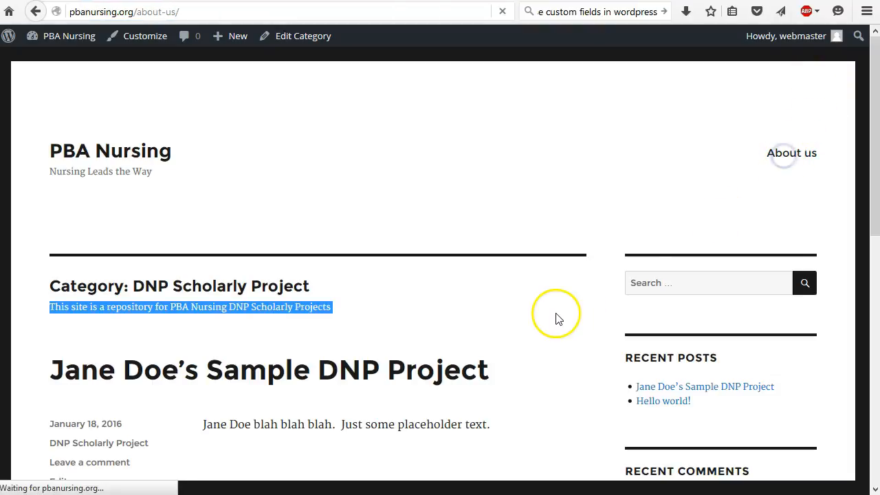
scroll(240, 317, down, 10)
click(58, 128)
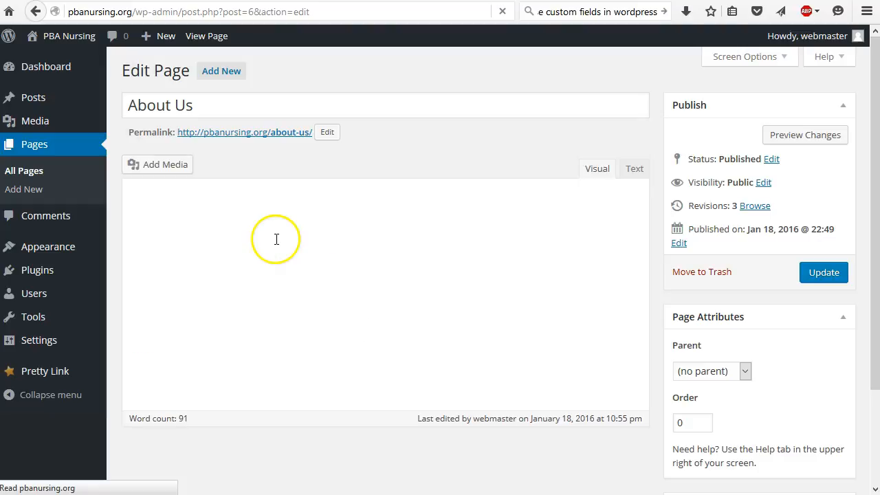
scroll(323, 254, down, 2)
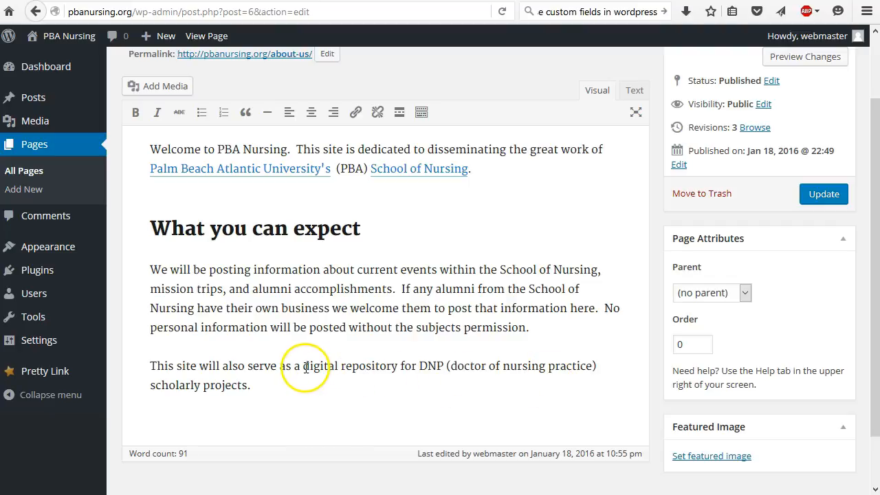
drag(304, 367, 247, 385)
click(349, 112)
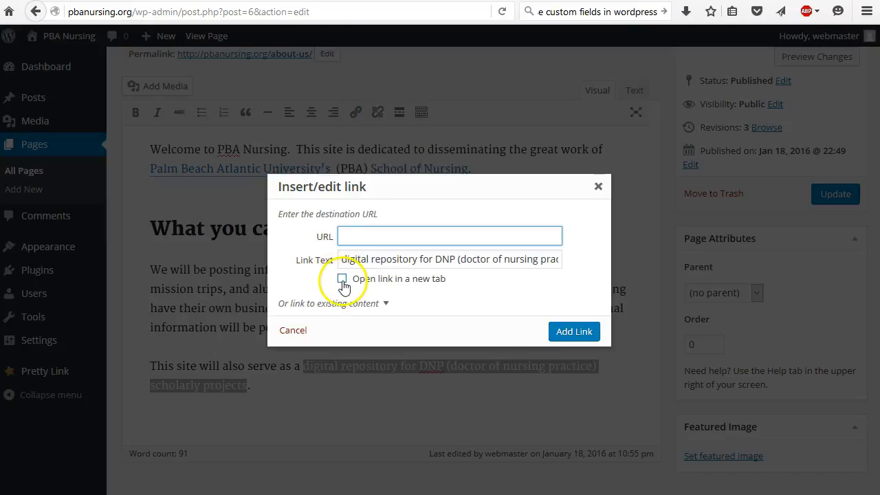
click(380, 304)
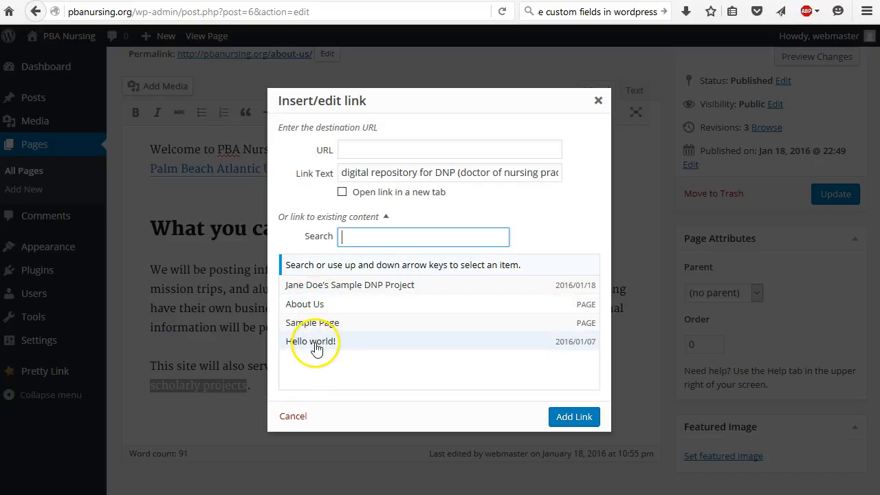
click(354, 240)
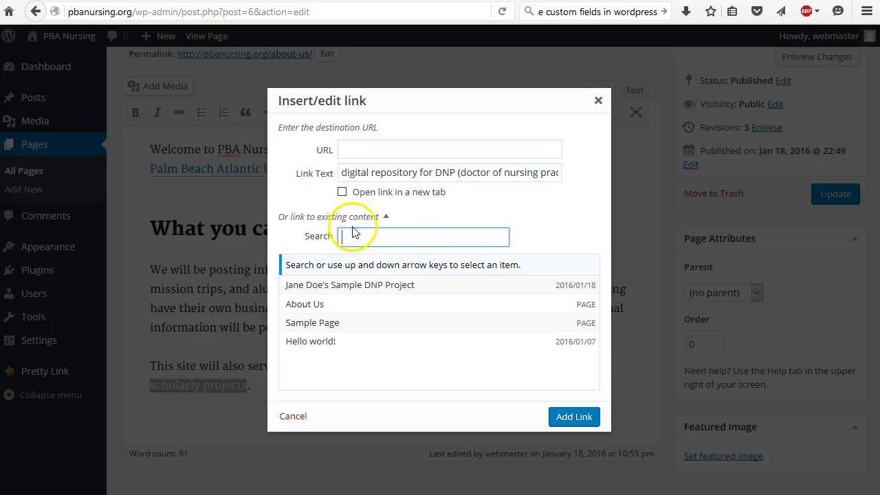
click(359, 147)
key(ctrl+v)
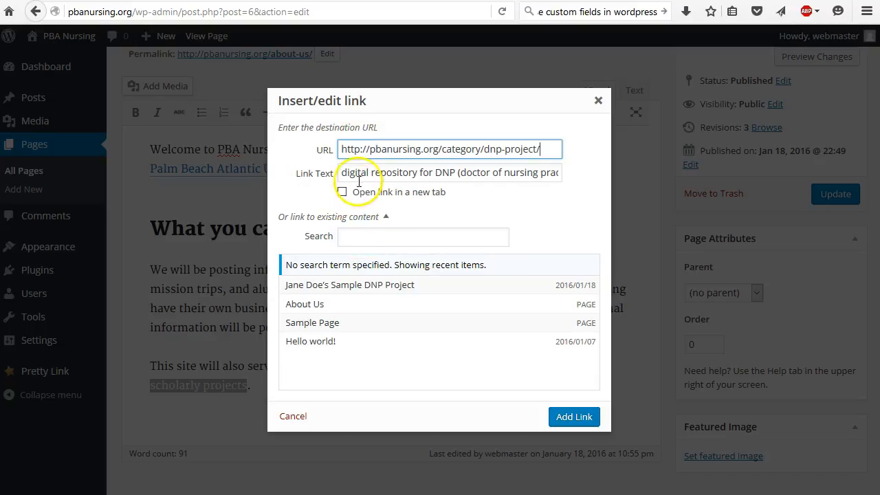
click(577, 417)
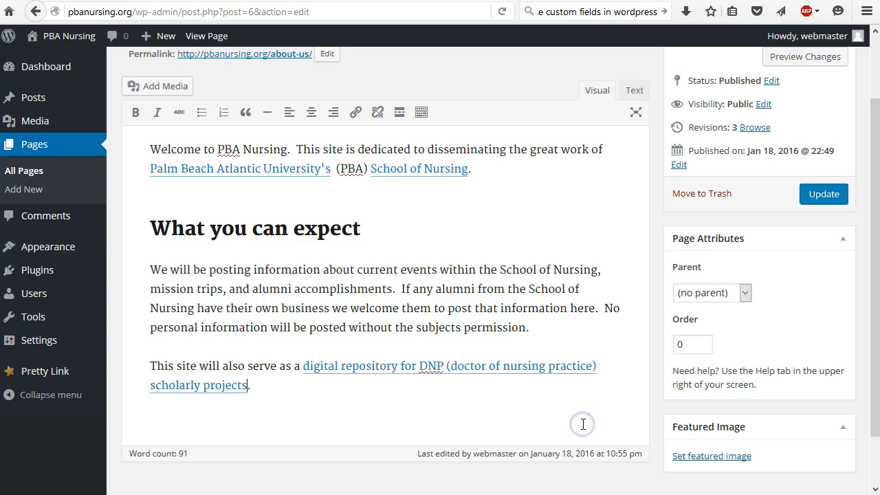
click(818, 194)
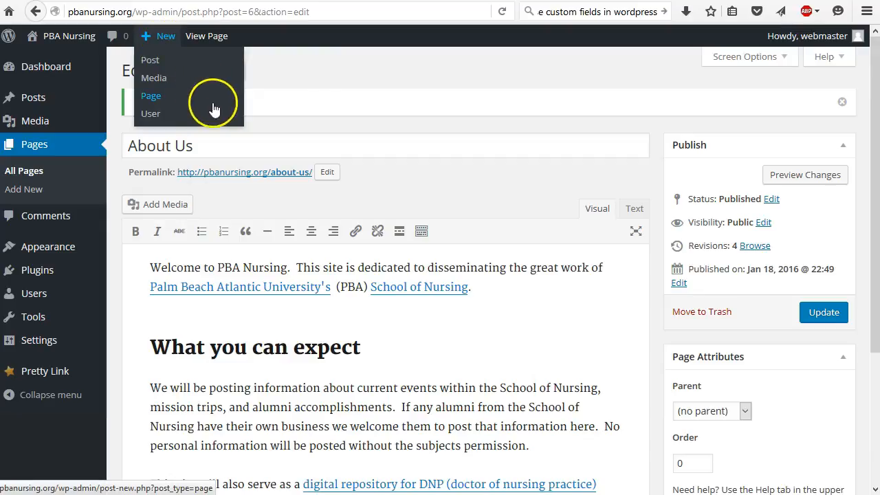
View the published About Us page, follow its digital repository link, and look over the DNP Scholarly Project category archive
click(214, 36)
scroll(275, 269, down, 5)
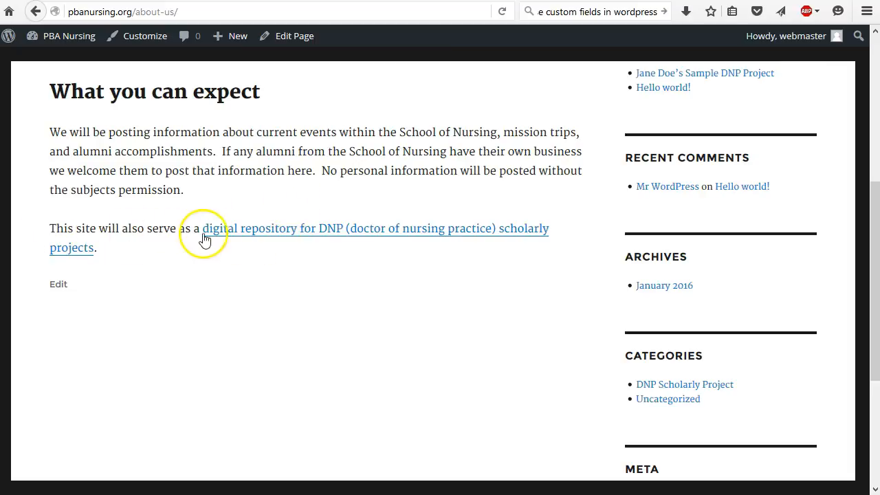
click(309, 237)
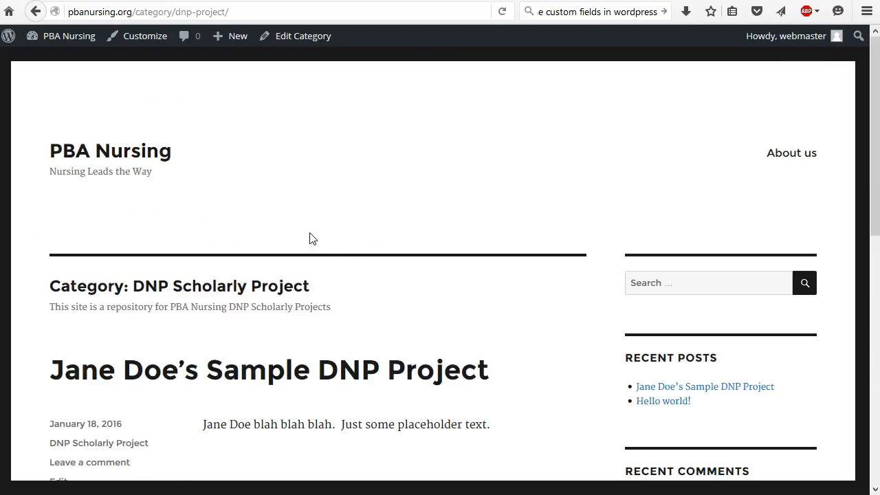
scroll(356, 240, down, 3)
scroll(219, 349, up, 3)
Return to the About Us page and reopen it in the page editor
click(795, 155)
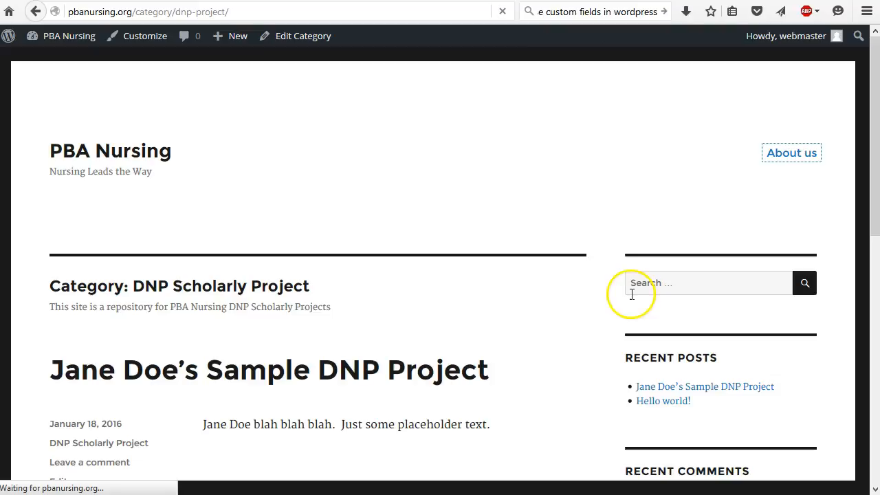
scroll(245, 273, down, 4)
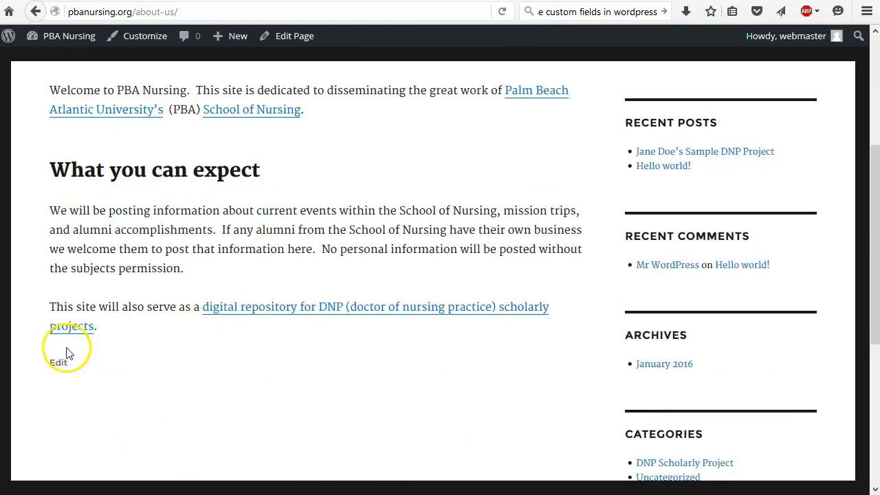
click(59, 362)
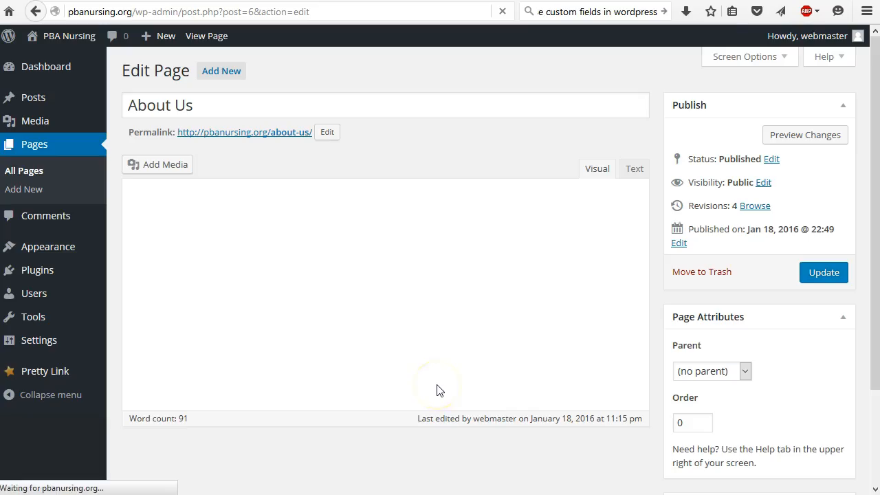
Examine the parent page choices in the About Us page attributes, leaving the page with no parent
click(744, 372)
click(744, 372)
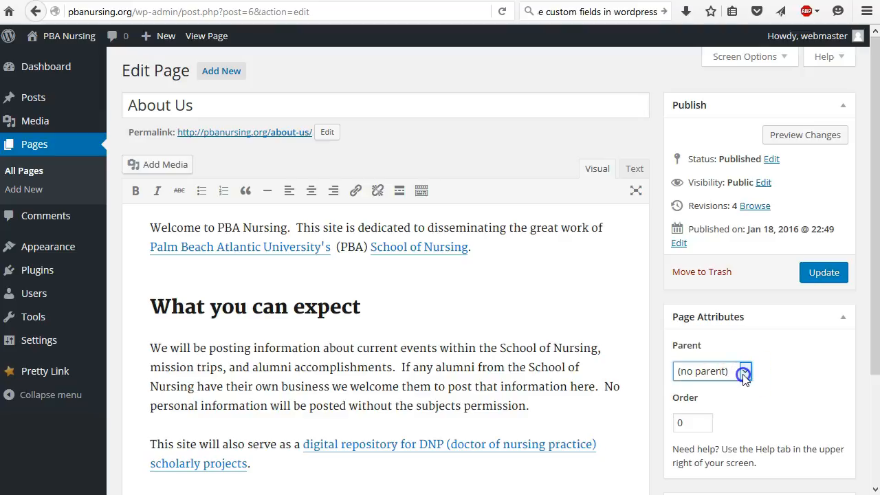
click(698, 421)
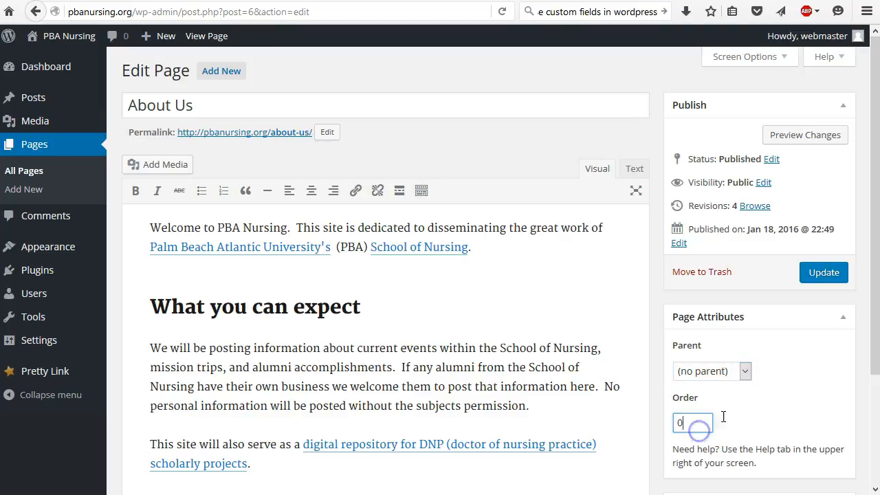
click(745, 371)
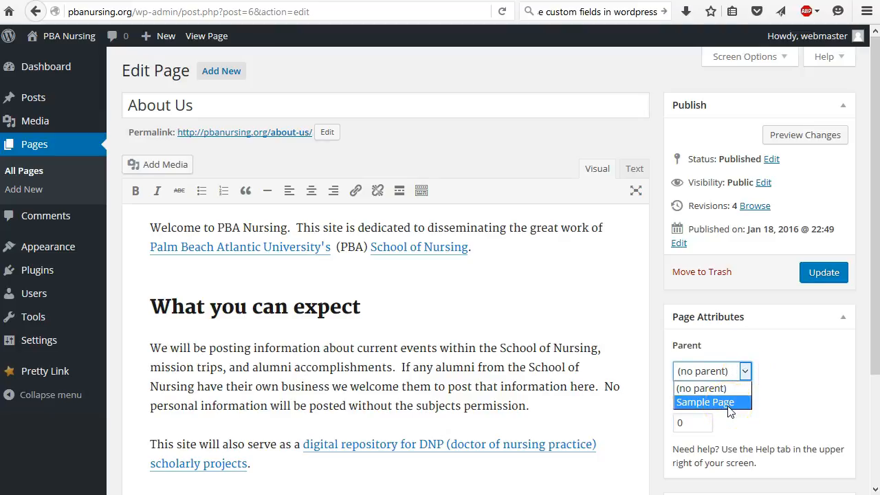
click(783, 404)
click(744, 376)
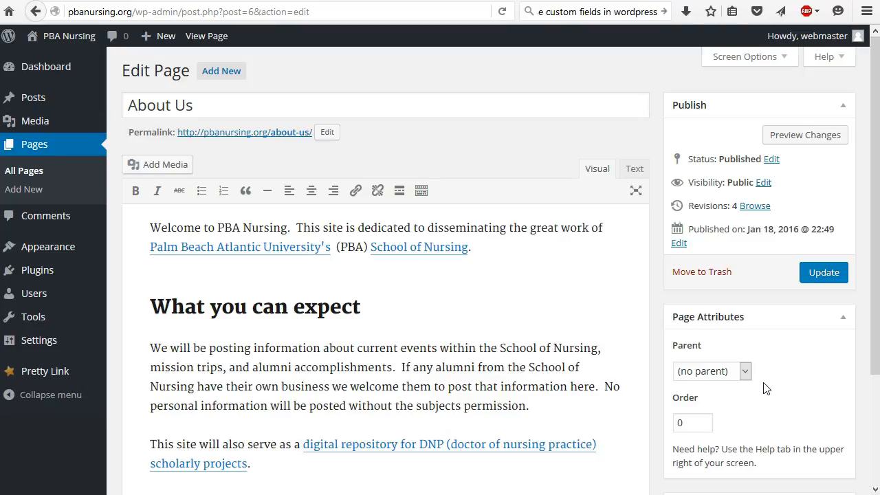
click(745, 371)
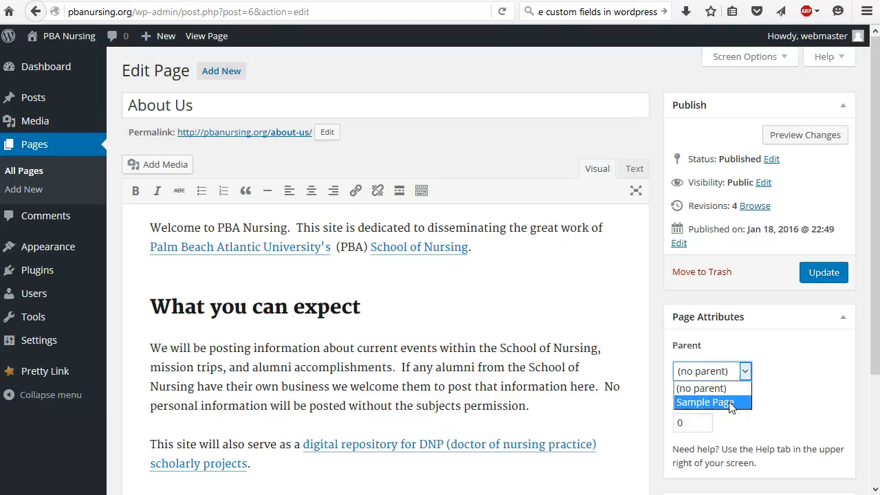
click(795, 407)
Try the order values 1 and 34 in the About Us page attributes and clear the order value
drag(690, 425, 637, 424)
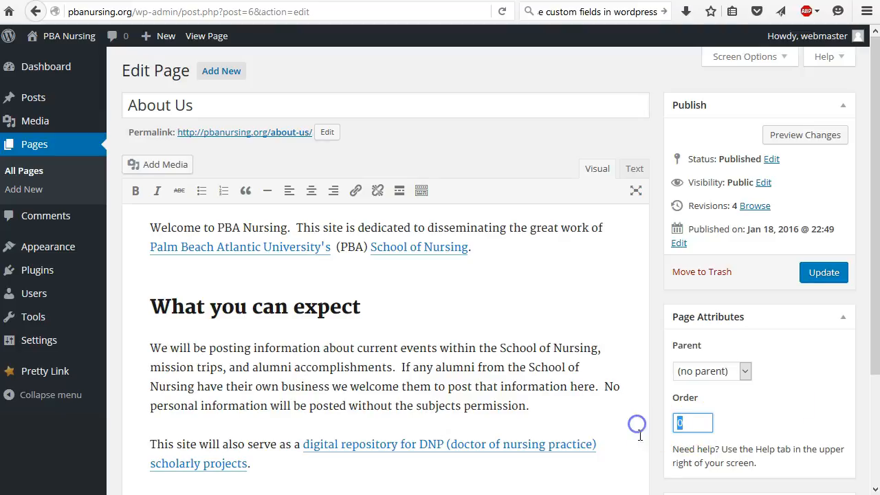
text(1)
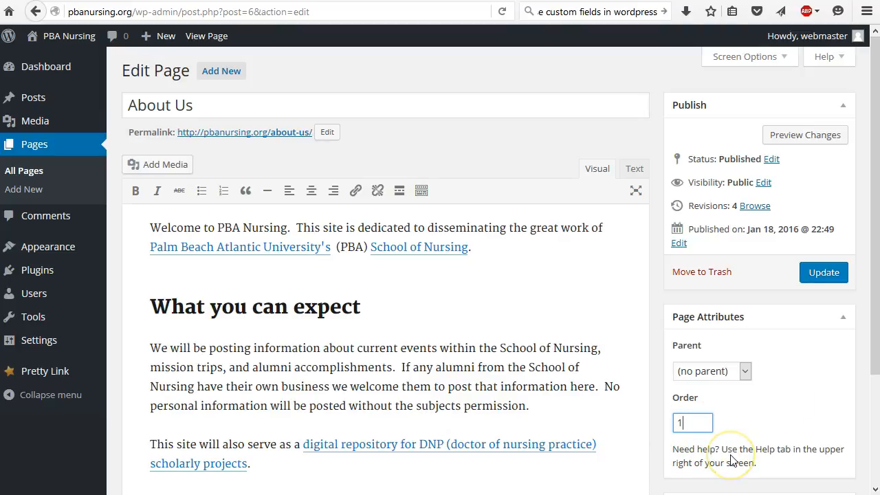
drag(691, 425, 677, 425)
text(34)
click(708, 420)
key(BackSpace)
key(BackSpace)
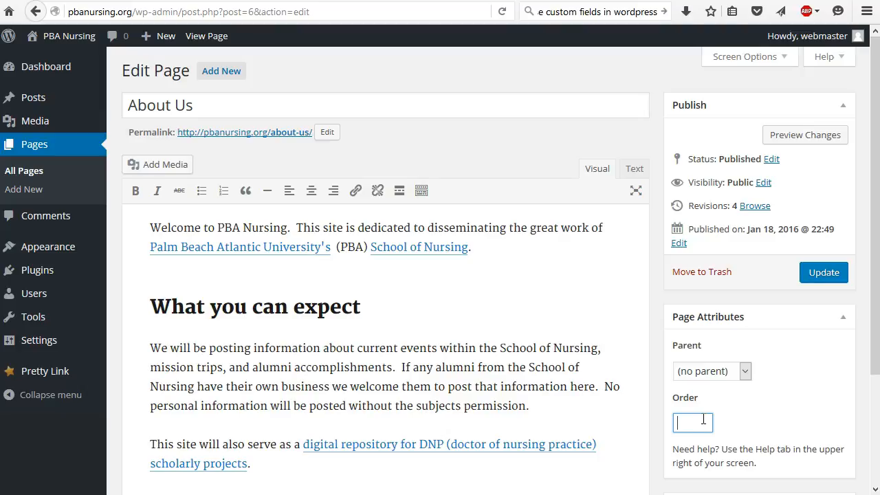
scroll(455, 373, down, 3)
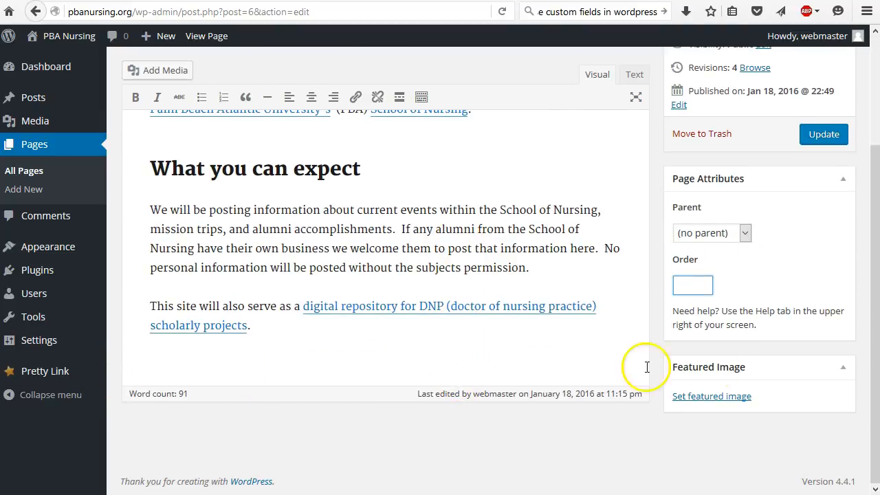
click(687, 283)
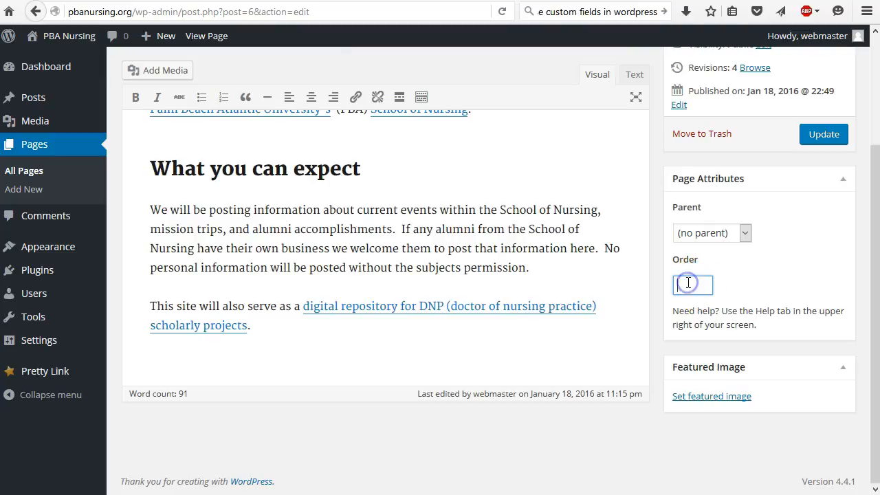